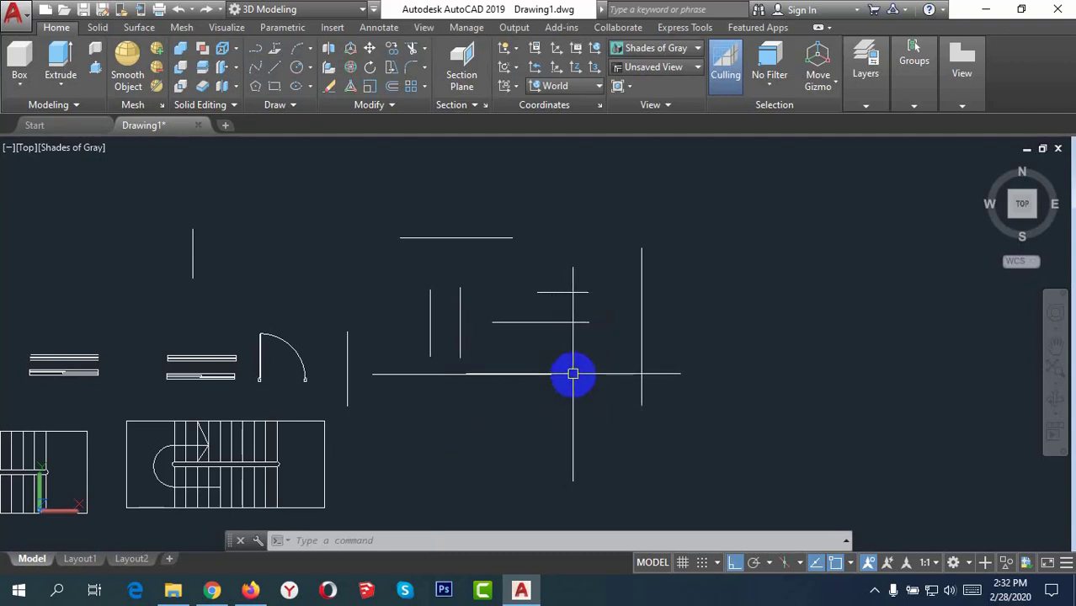
# Step: Use EXTEND to bring the middle horizontal line to the right wall and trim the vertical stub above
pyautogui.write('ex')
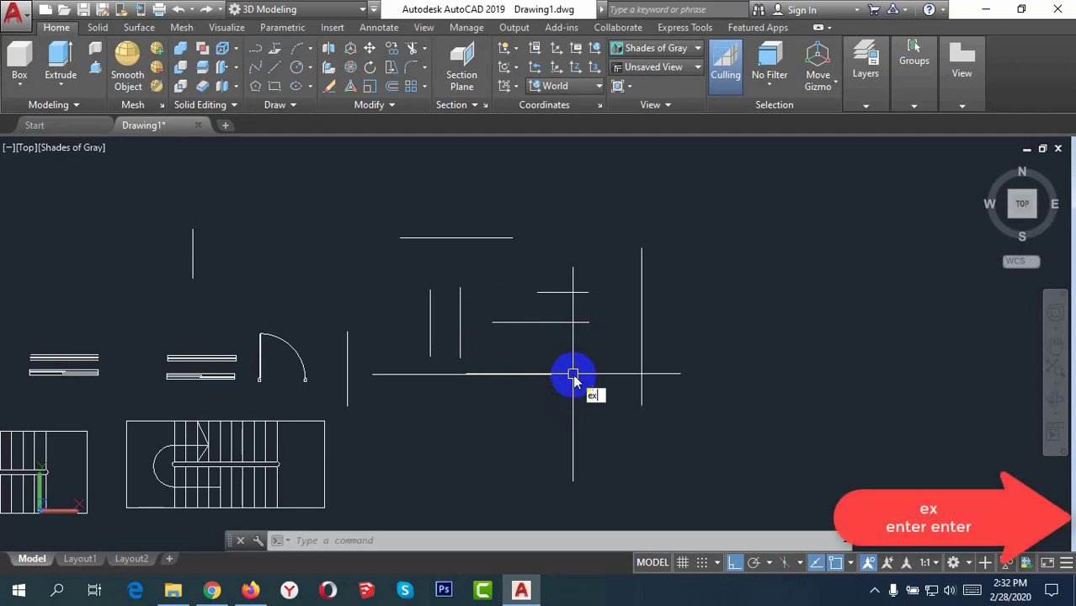
pyautogui.press('Return')
pyautogui.press('Return')
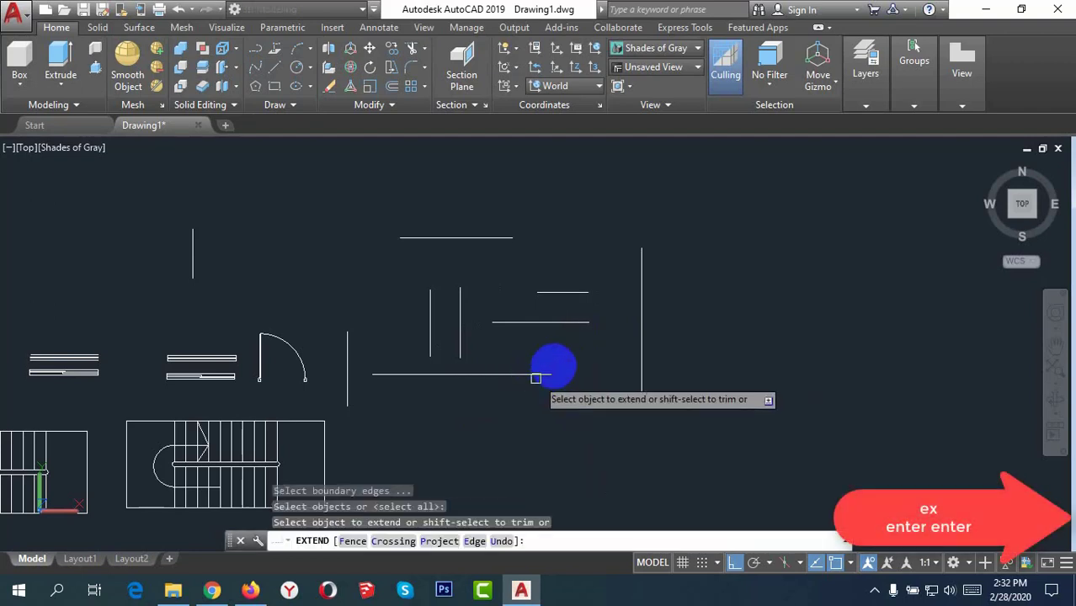
pyautogui.click(577, 321)
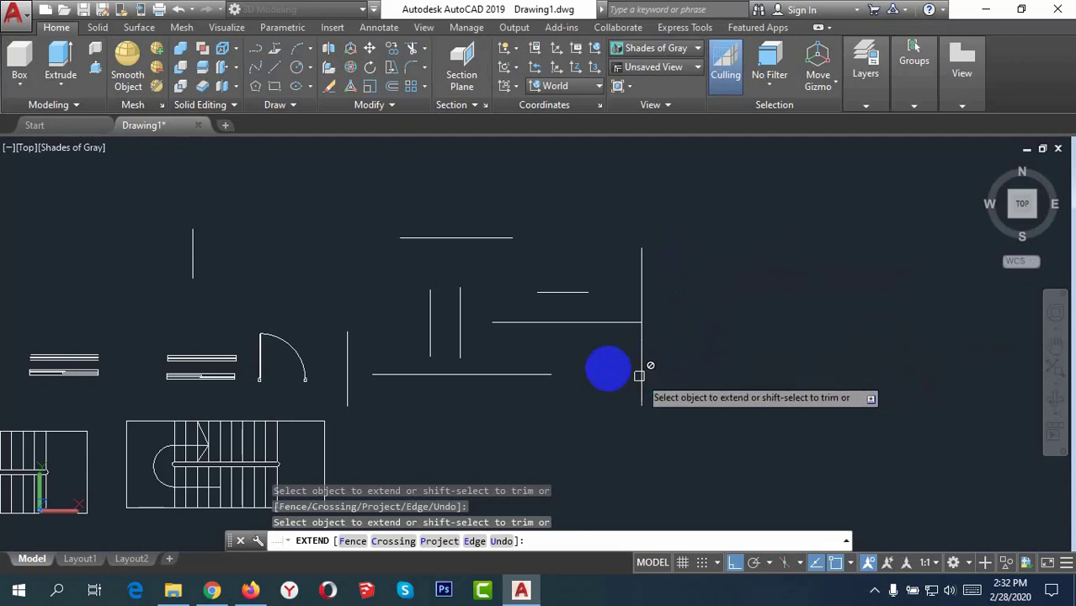
pyautogui.click(502, 238)
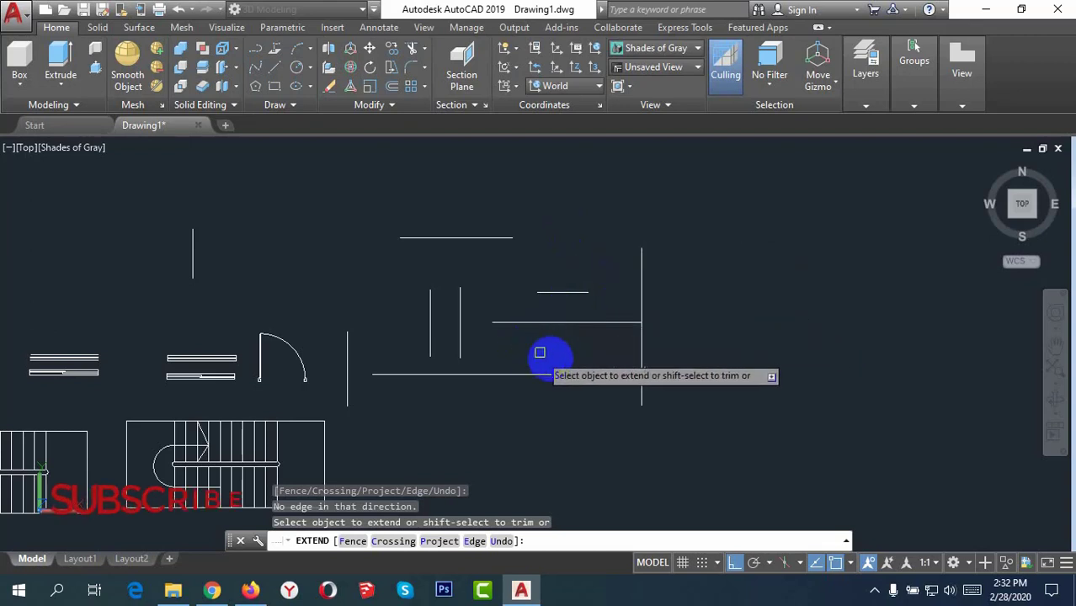
pyautogui.keyDown('shift'); pyautogui.click(641, 284); pyautogui.keyUp('shift')
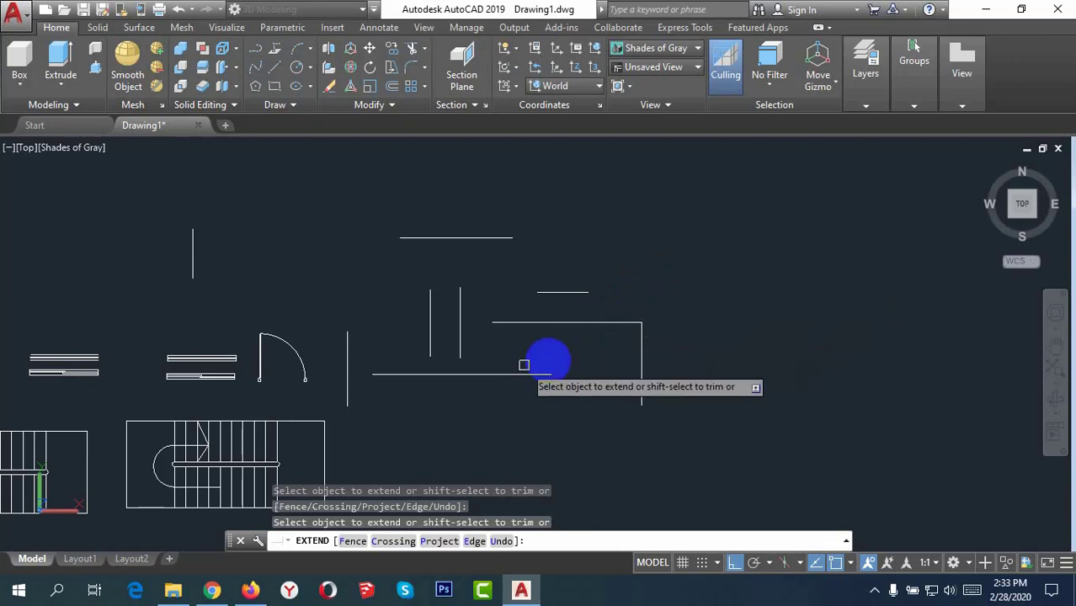
# Step: Extend the middle horizontal line's left end toward the short vertical, undoing an accidental trim
pyautogui.click(496, 323)
pyautogui.click(509, 322)
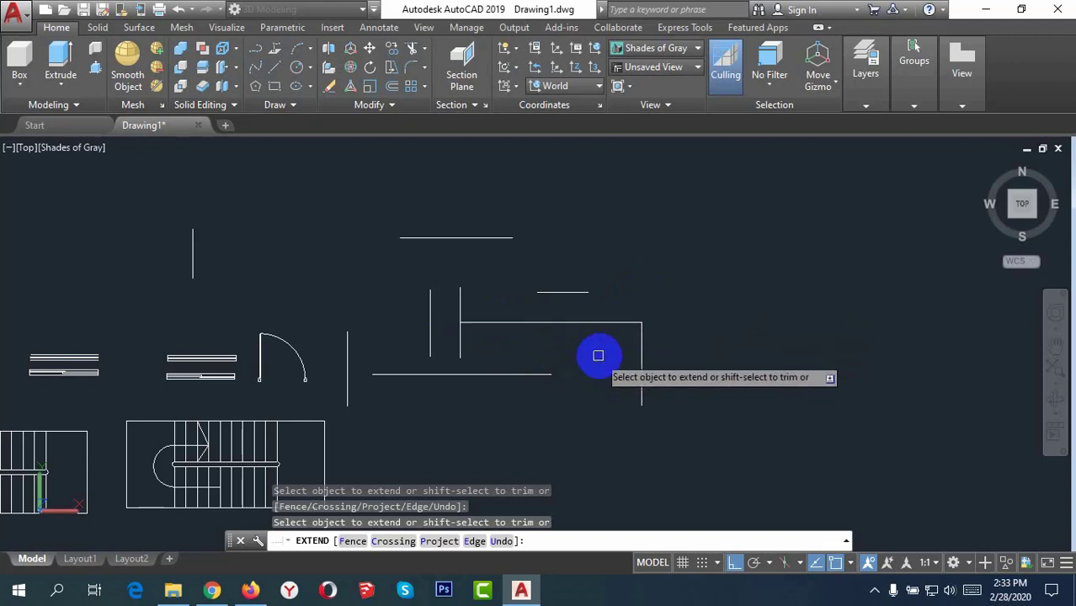
pyautogui.keyDown('shift'); pyautogui.click(519, 323); pyautogui.keyUp('shift')
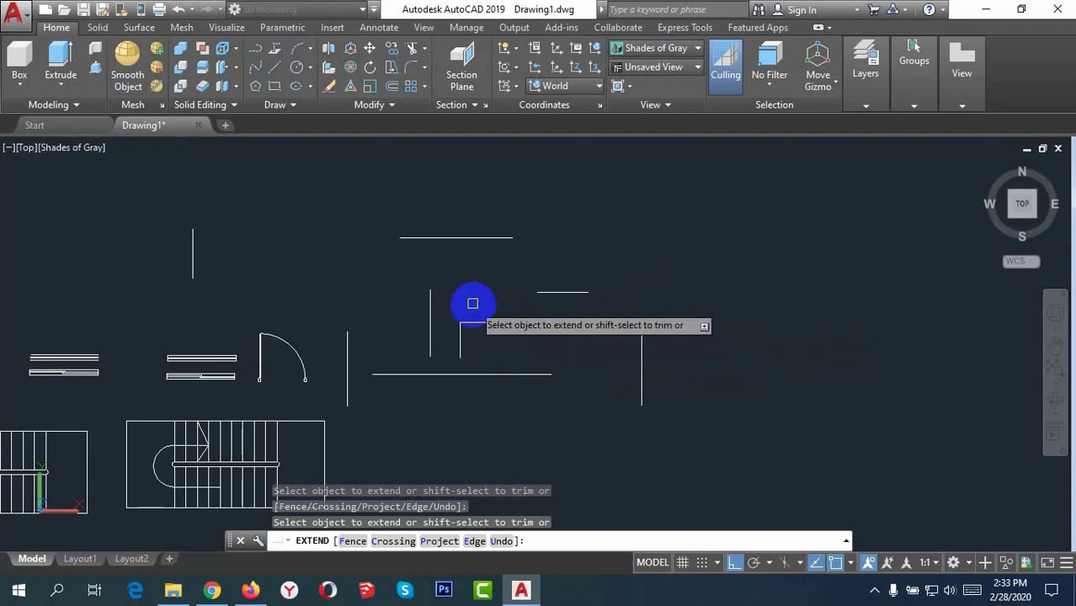
pyautogui.write('u')
pyautogui.press('Return')
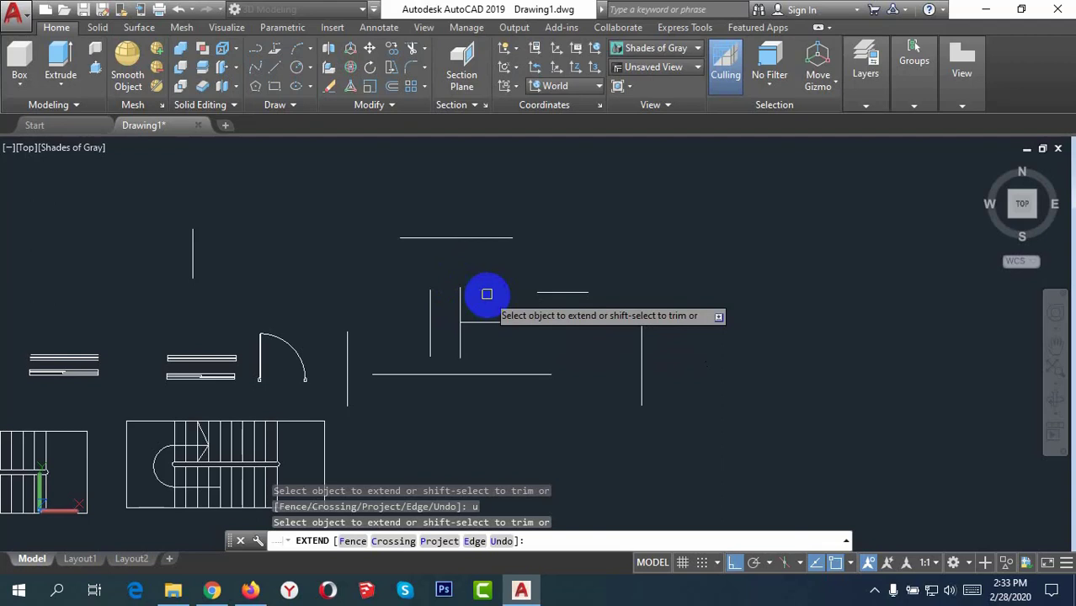
# Step: Fence-select across the short verticals and upper lines to extend the crossed lines
pyautogui.write('f')
pyautogui.press('Return')
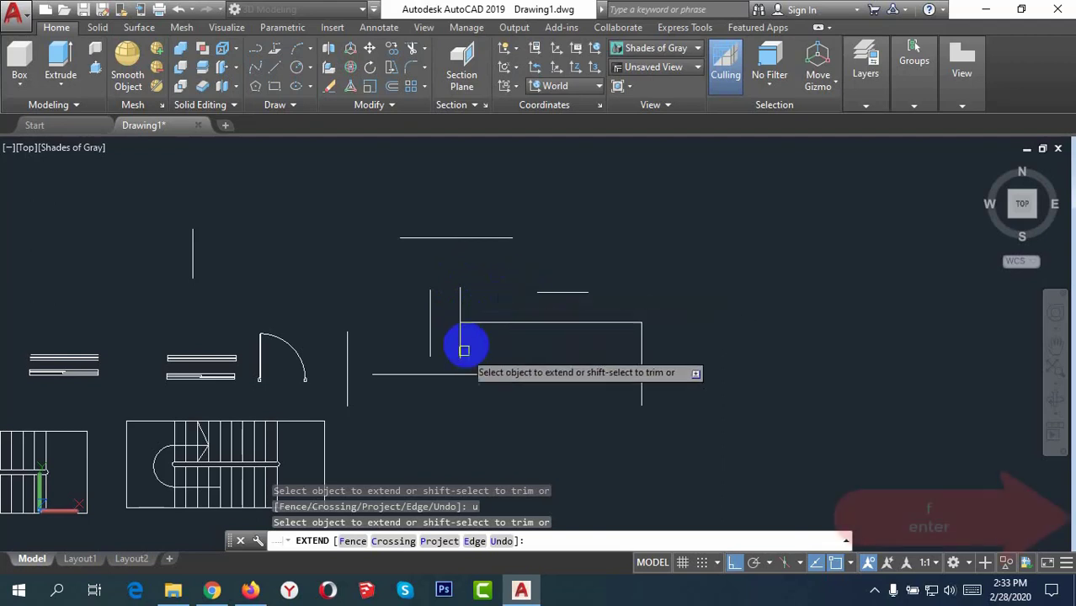
pyautogui.click(364, 547)
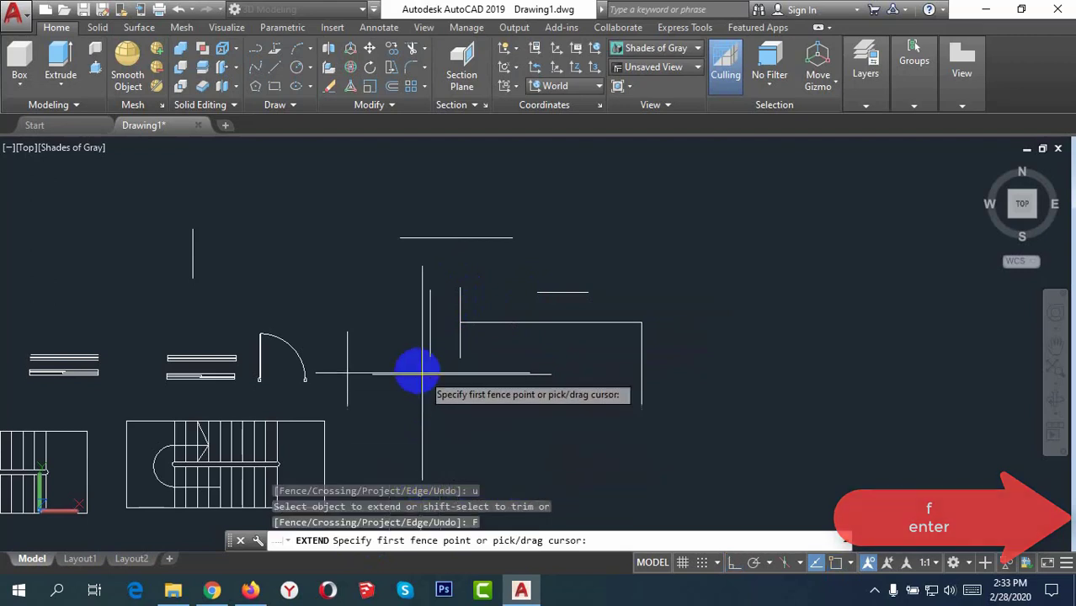
pyautogui.click(386, 346)
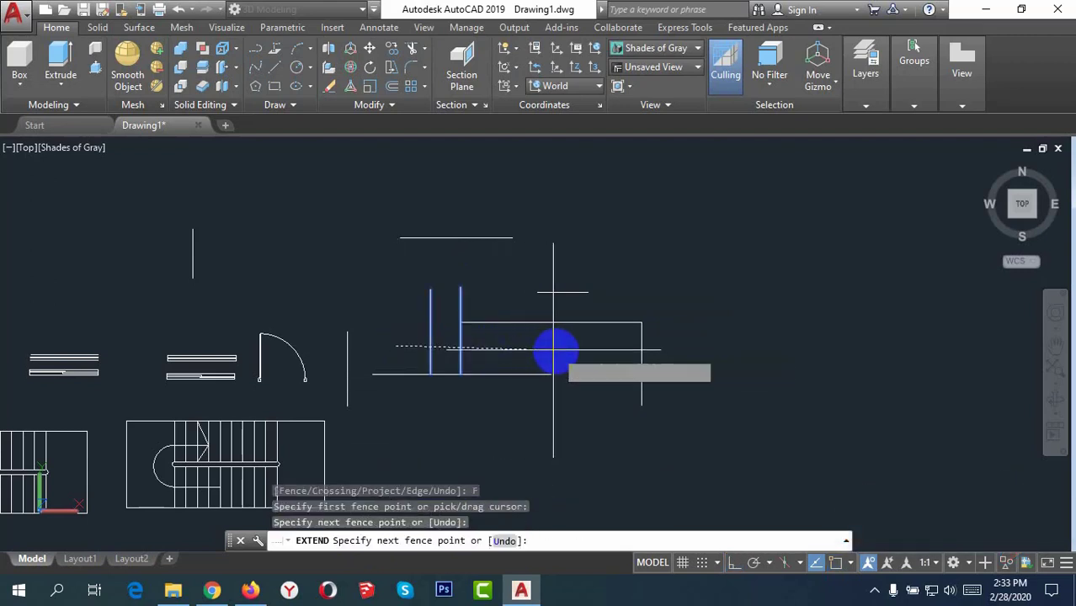
pyautogui.click(555, 346)
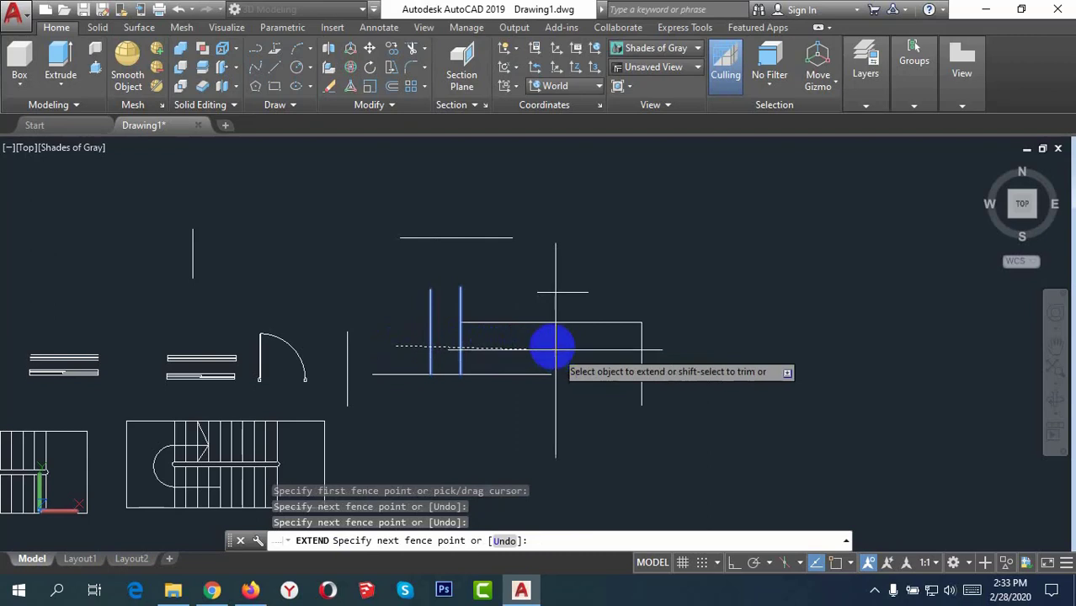
pyautogui.click(554, 265)
pyautogui.press('Return')
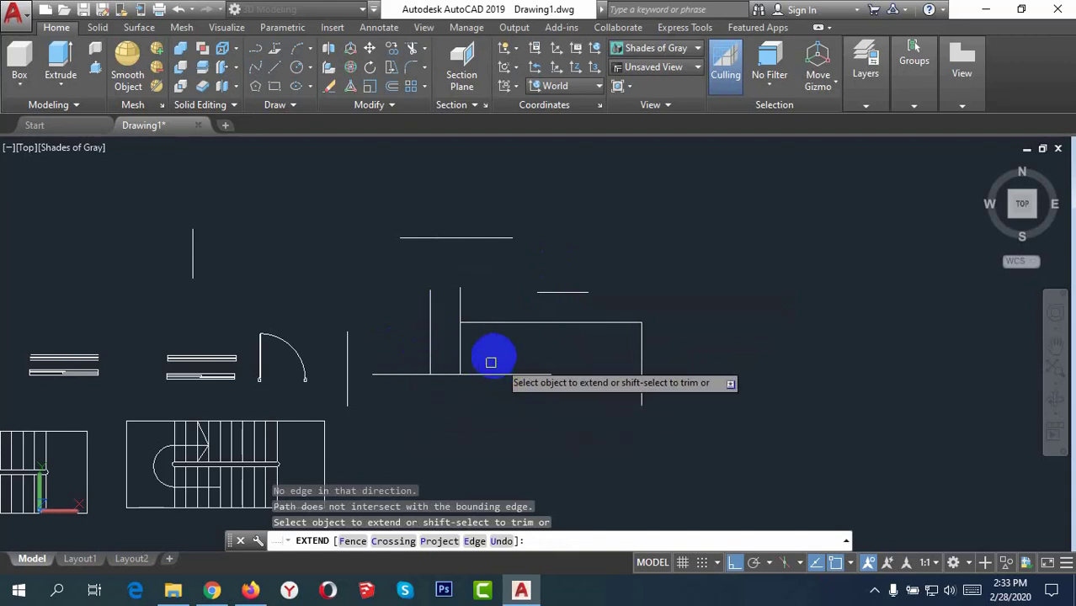
# Step: Extend the remaining short vertical ends down to the bottom wall line and end EXTEND
pyautogui.click(430, 354)
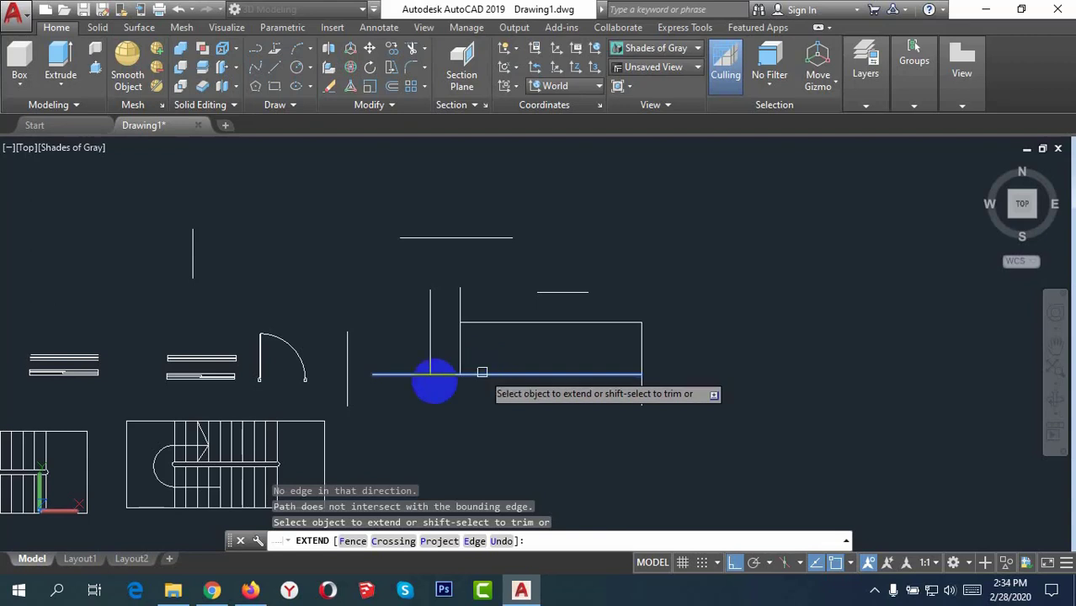
pyautogui.click(427, 353)
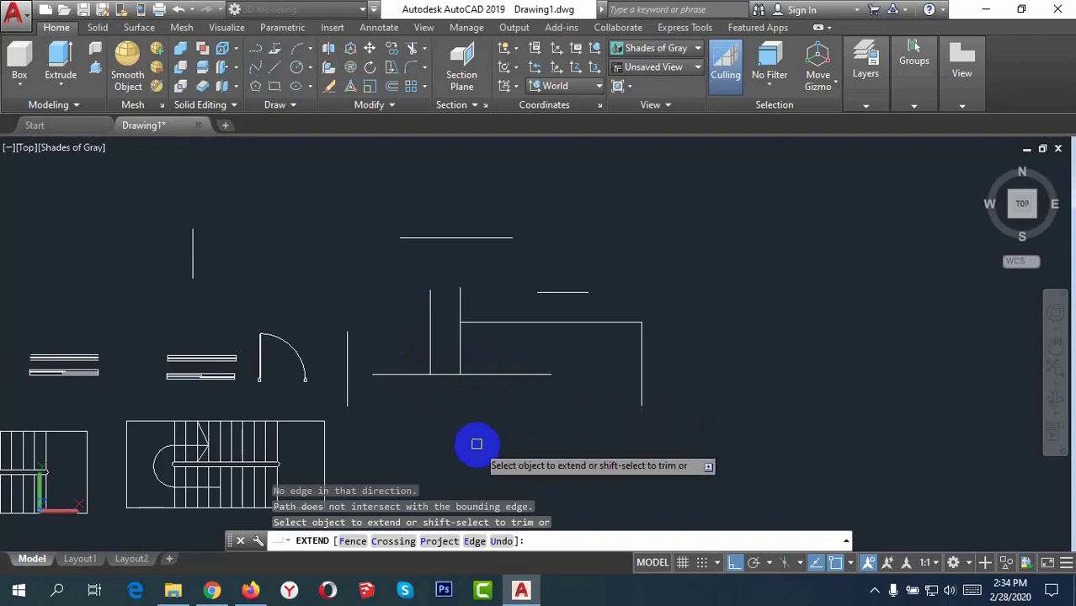
pyautogui.press('Escape')
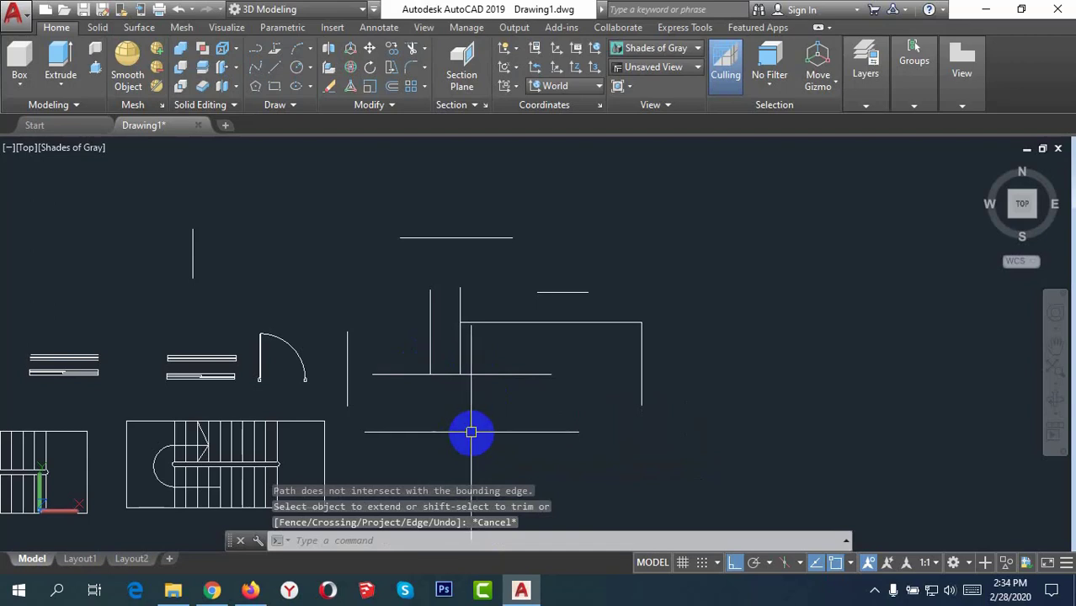
# Step: With TRIM, cut stray wall pieces and extend the inner vertical up to the top line
pyautogui.write('tr')
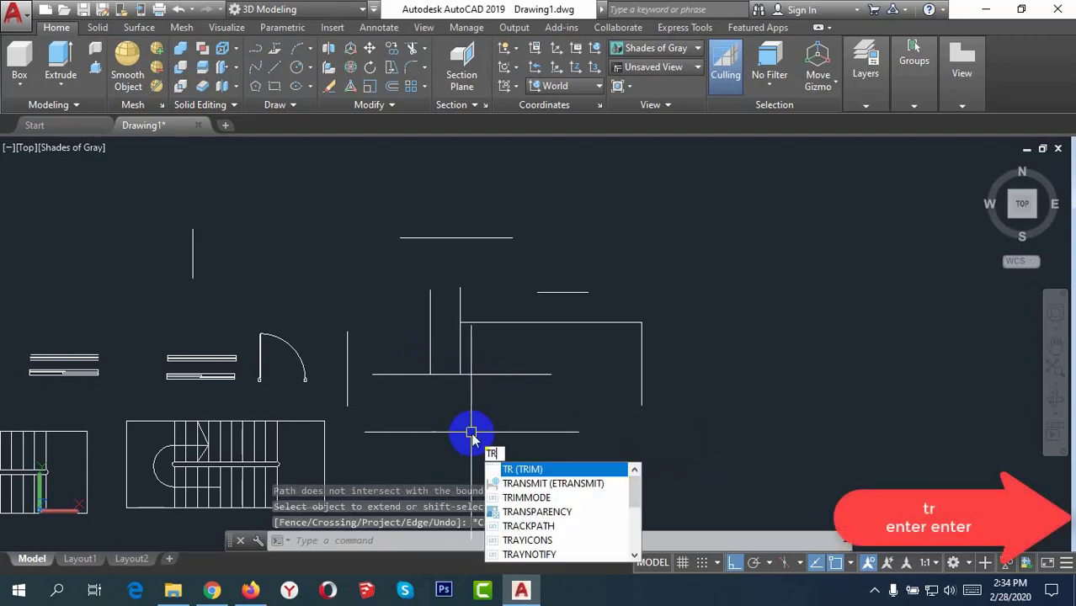
pyautogui.press('Return')
pyautogui.press('Return')
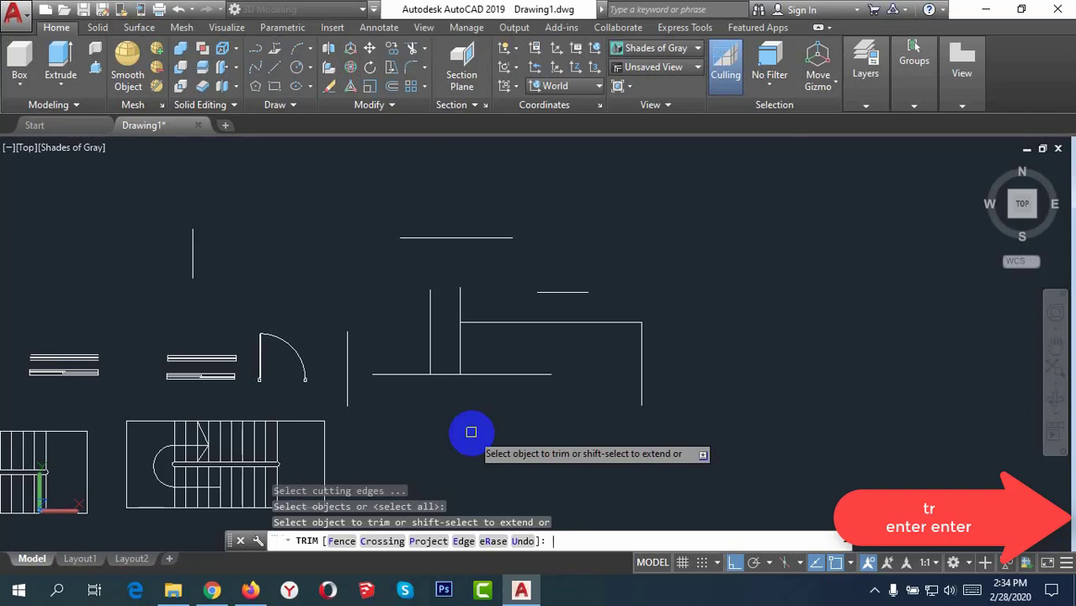
pyautogui.click(537, 376)
pyautogui.click(461, 323)
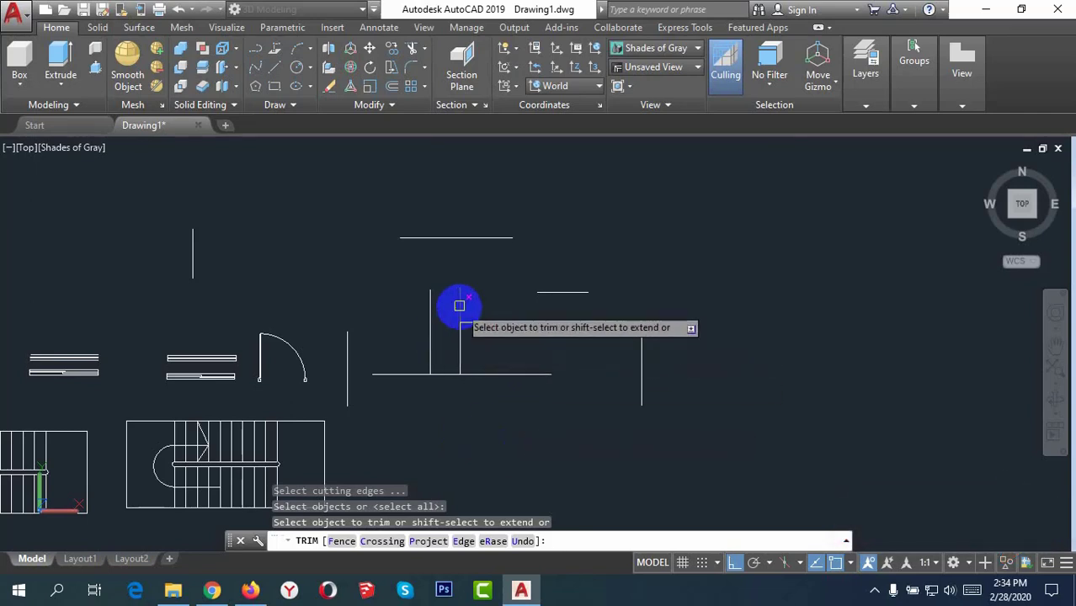
pyautogui.click(458, 305)
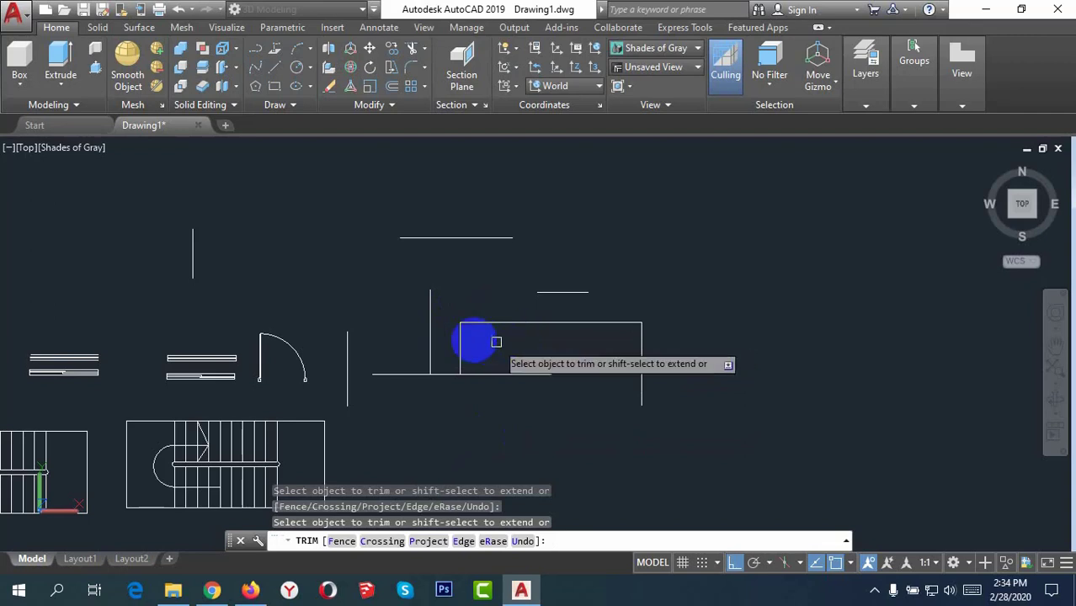
pyautogui.keyDown('shift'); pyautogui.click(464, 334); pyautogui.keyUp('shift')
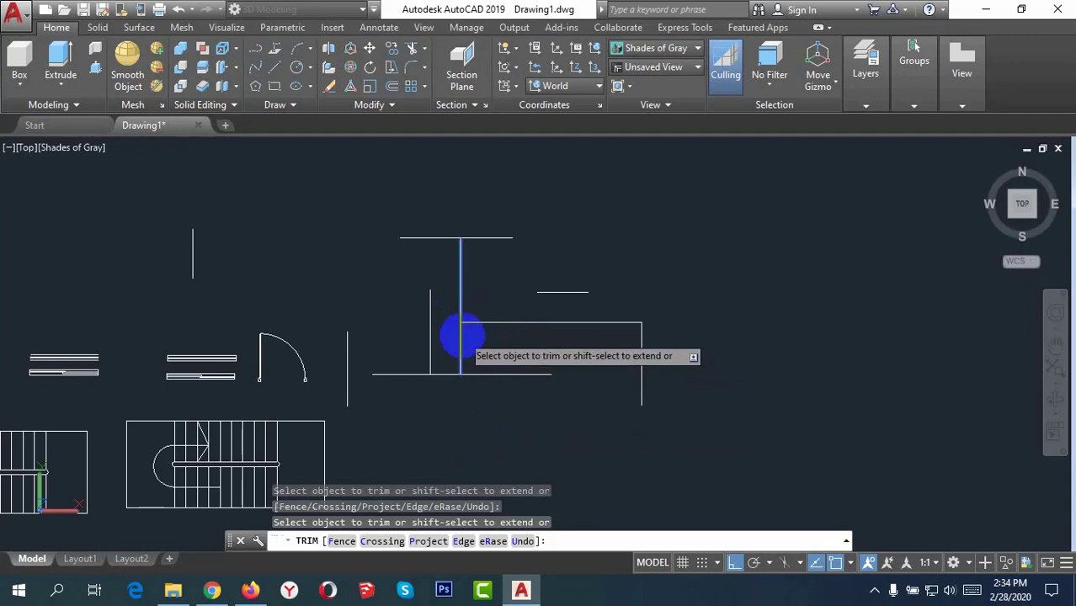
pyautogui.click(559, 319)
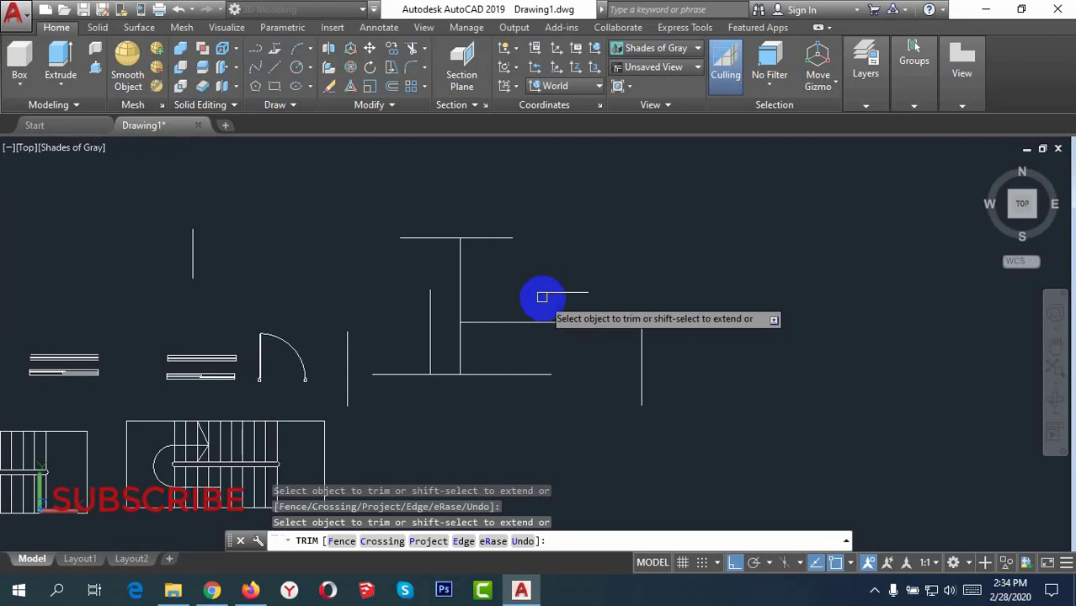
# Step: Fence-trim the inner vertical's lower stretch and the bottom piece between the verticals, then end TRIM
pyautogui.click(342, 543)
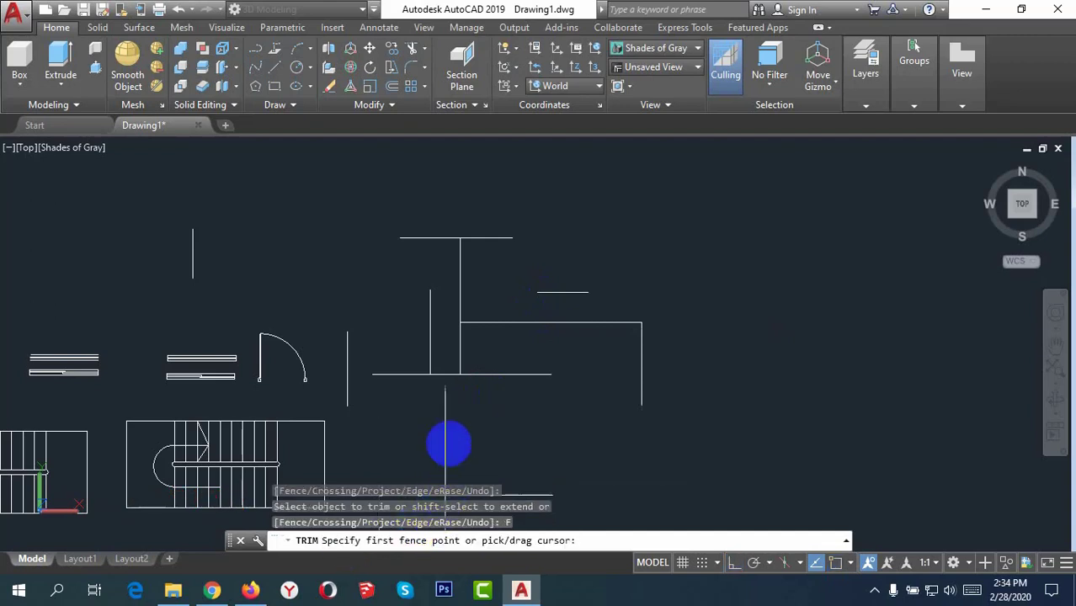
pyautogui.click(444, 425)
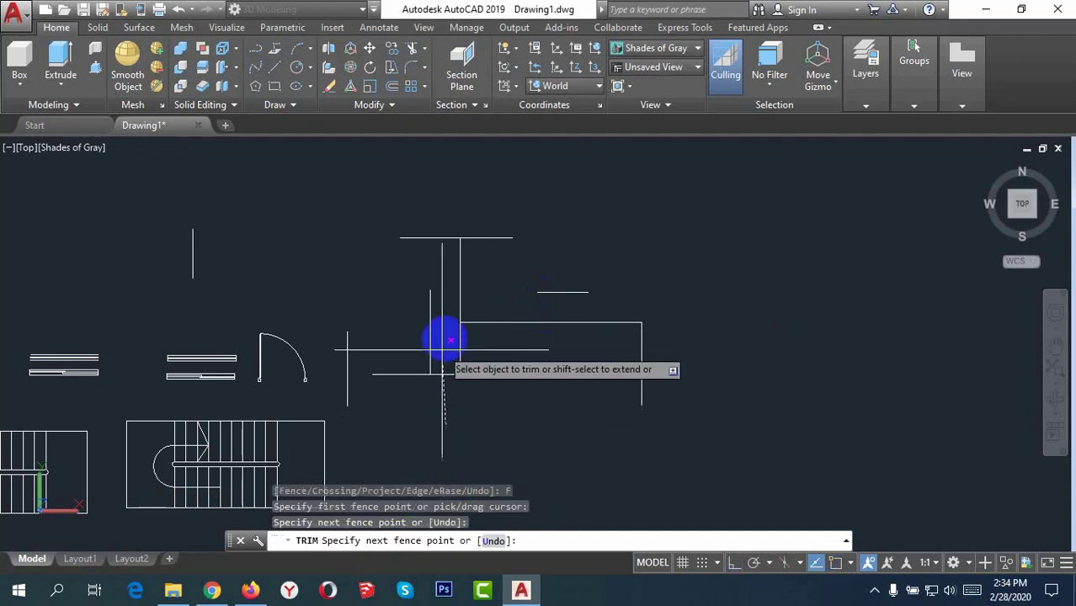
pyautogui.click(444, 335)
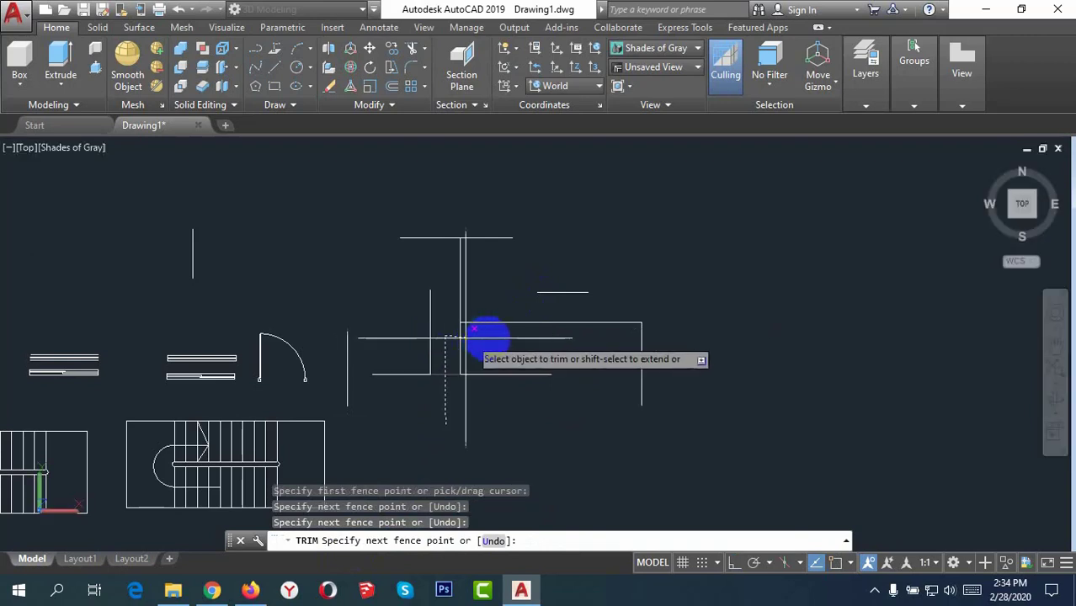
pyautogui.click(507, 335)
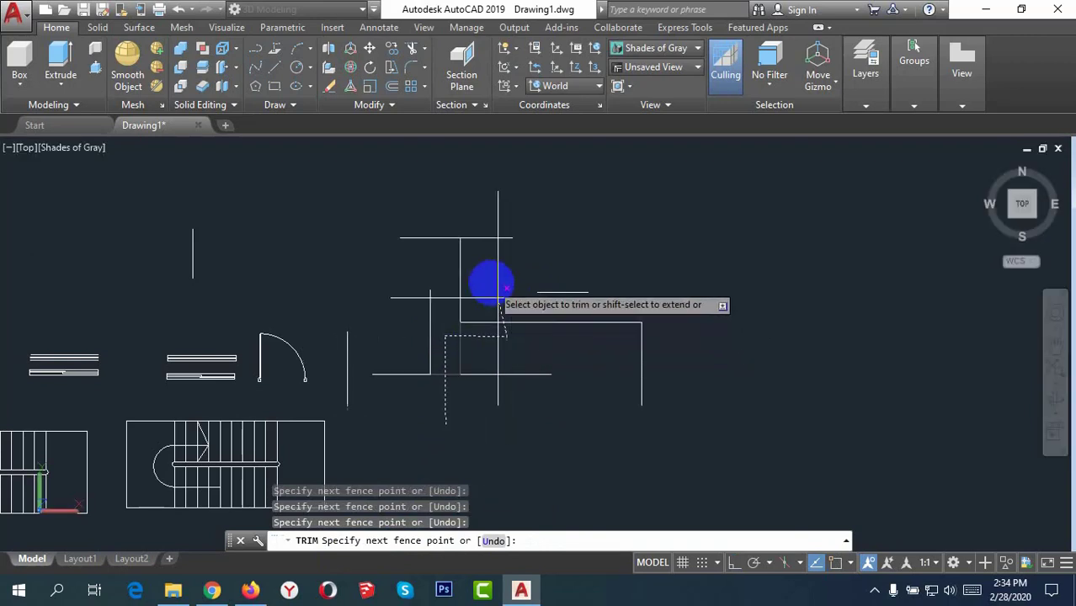
pyautogui.click(490, 281)
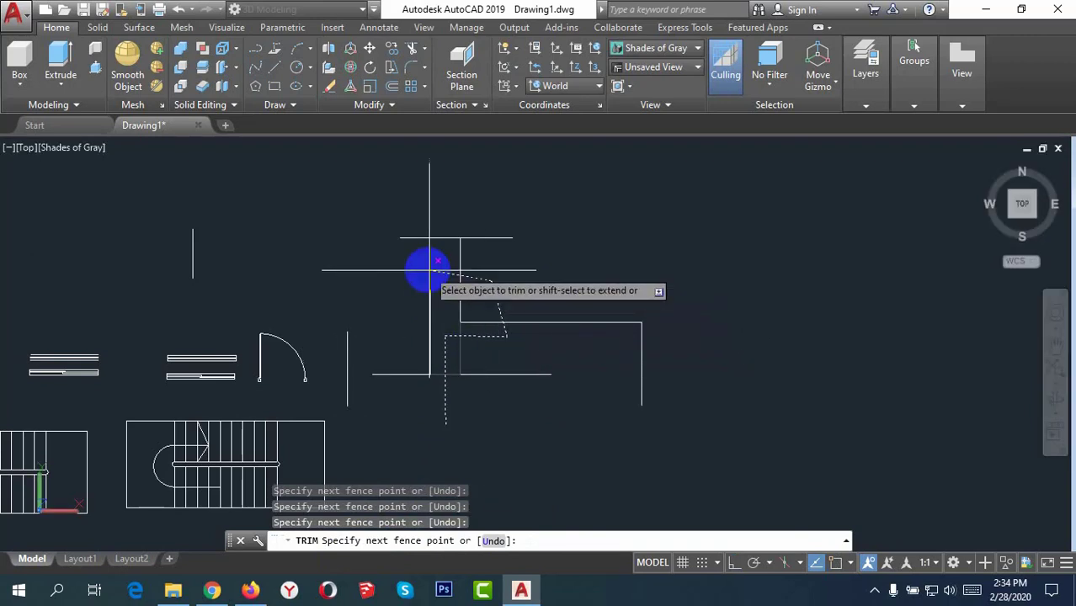
pyautogui.press('Return')
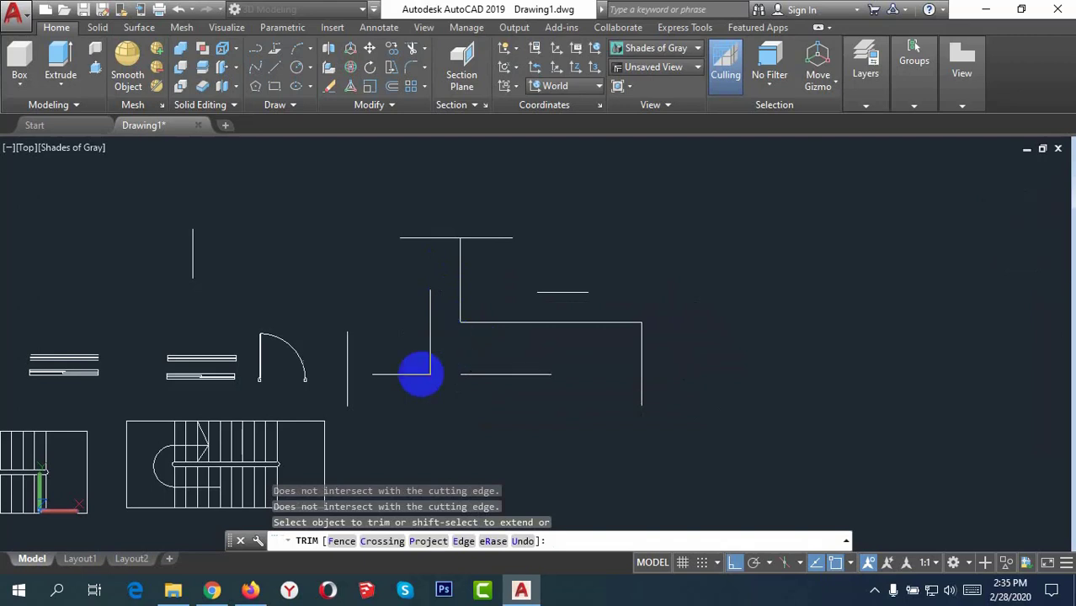
pyautogui.press('Escape')
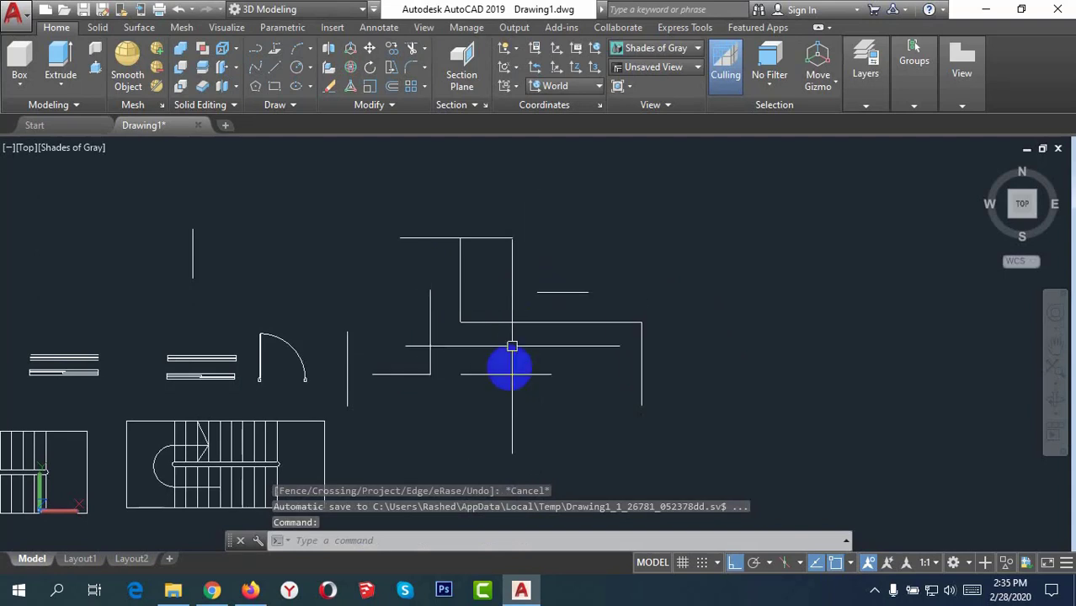
pyautogui.scroll(1, 425, 397)
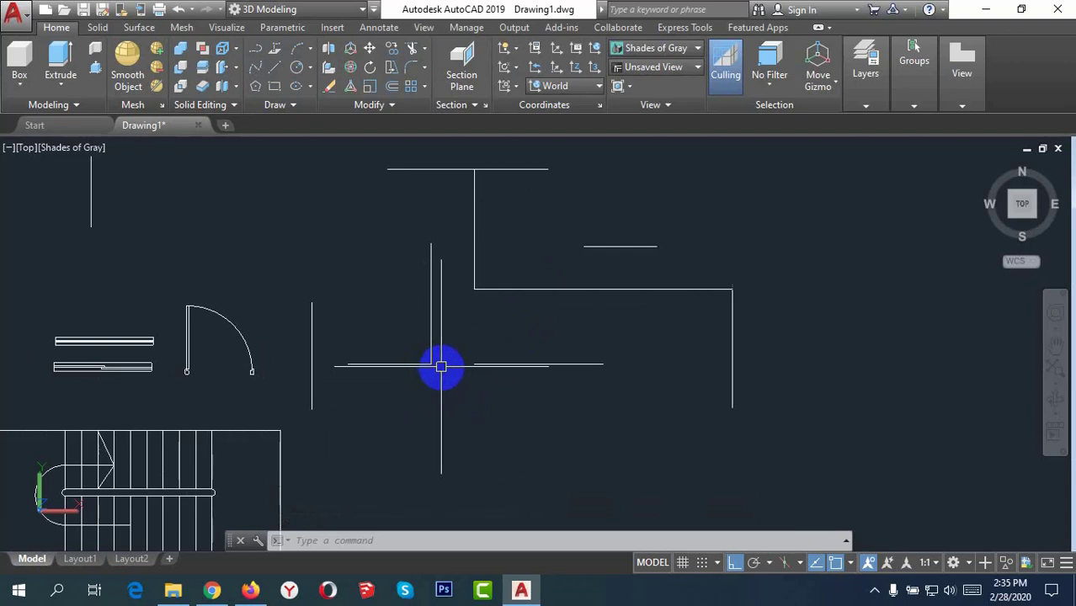
# Step: Fillet the left vertical and adjacent horizontal line with radius 0 into a square corner
pyautogui.click(396, 534)
pyautogui.write('f')
pyautogui.press('Return')
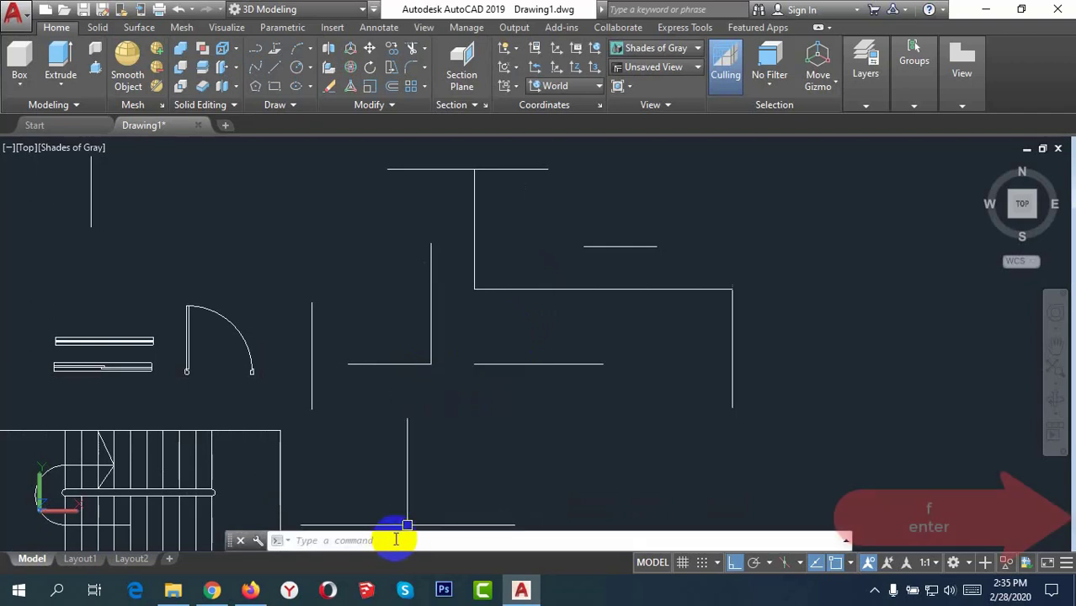
pyautogui.write('f')
pyautogui.press('Return')
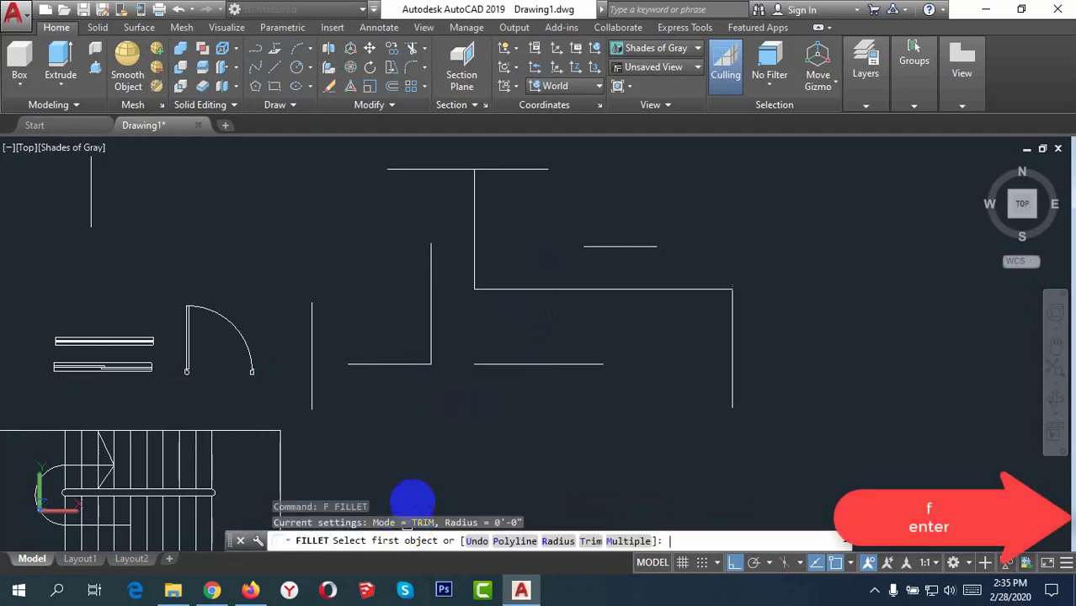
pyautogui.write('ra')
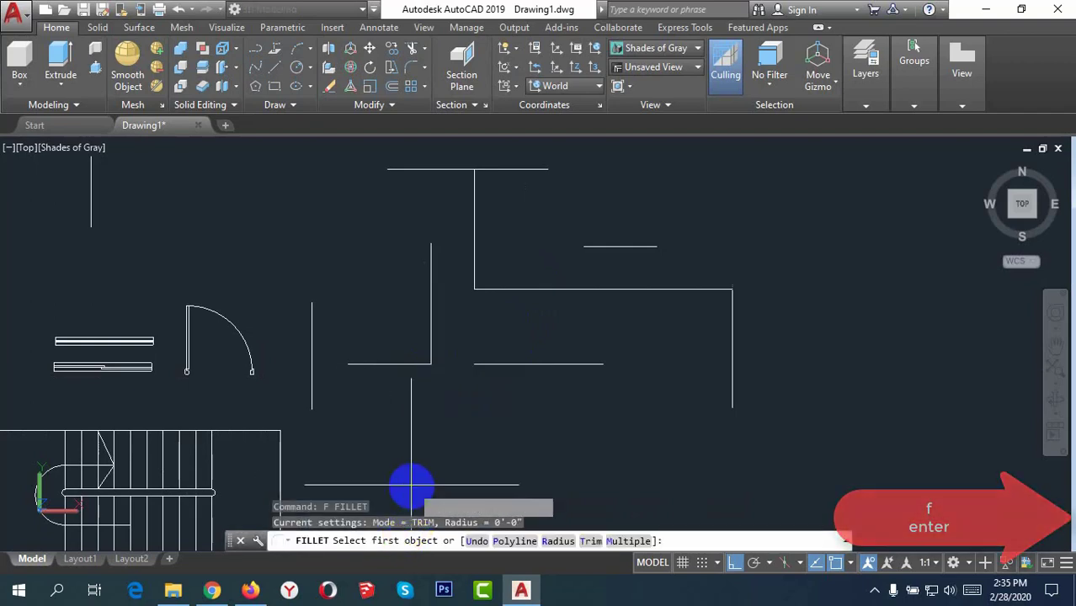
pyautogui.press('Return')
pyautogui.write('0')
pyautogui.press('Return')
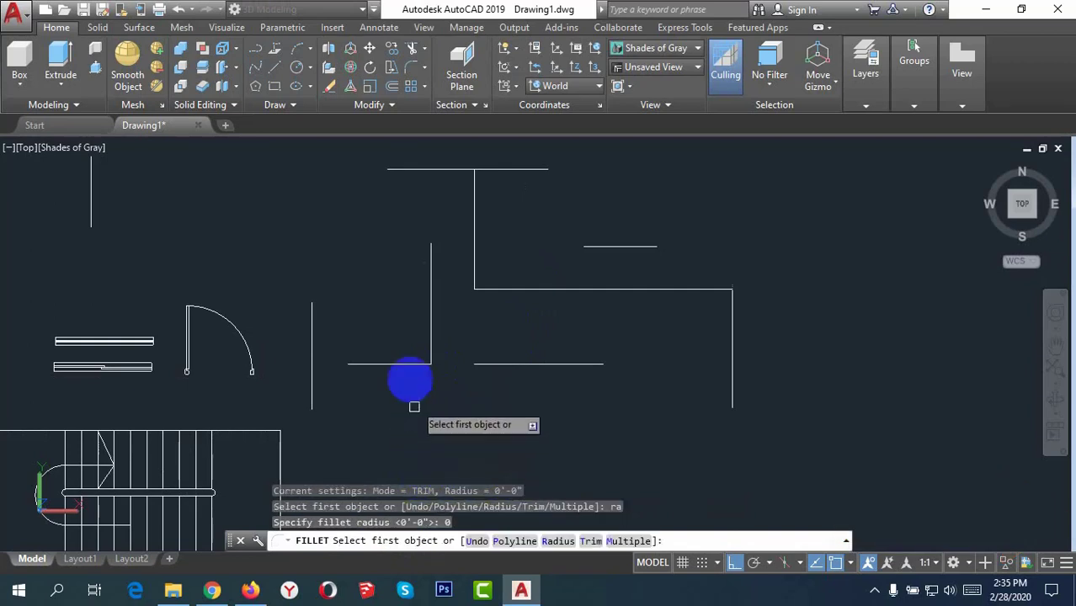
pyautogui.click(309, 337)
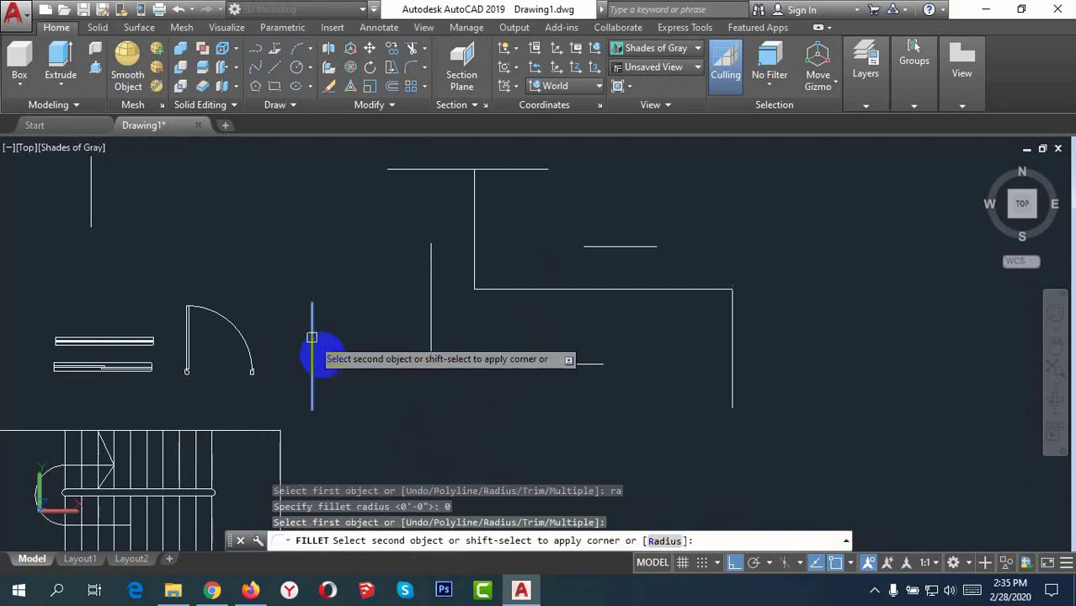
pyautogui.click(355, 365)
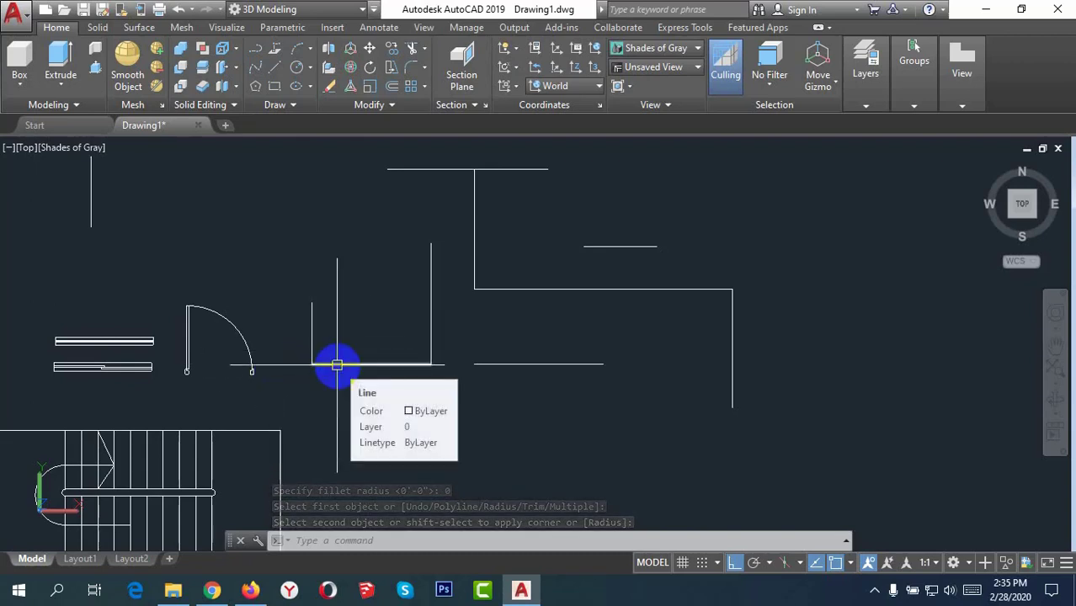
pyautogui.click(337, 365)
pyautogui.write('f')
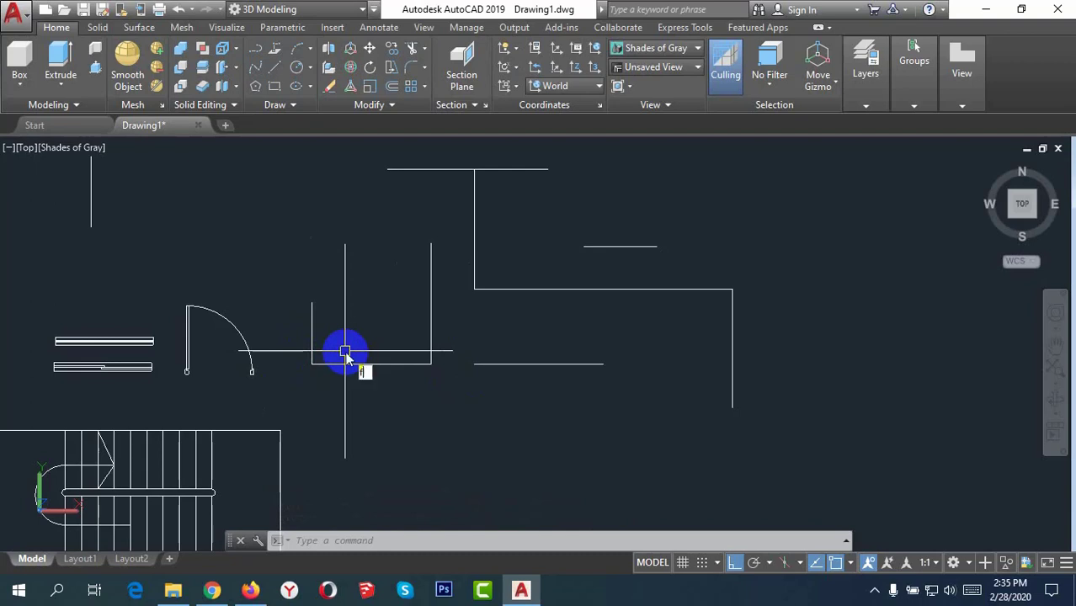
# Step: Round the middle and left wall corners with a 1'-3" (15) fillet radius
pyautogui.press('Return')
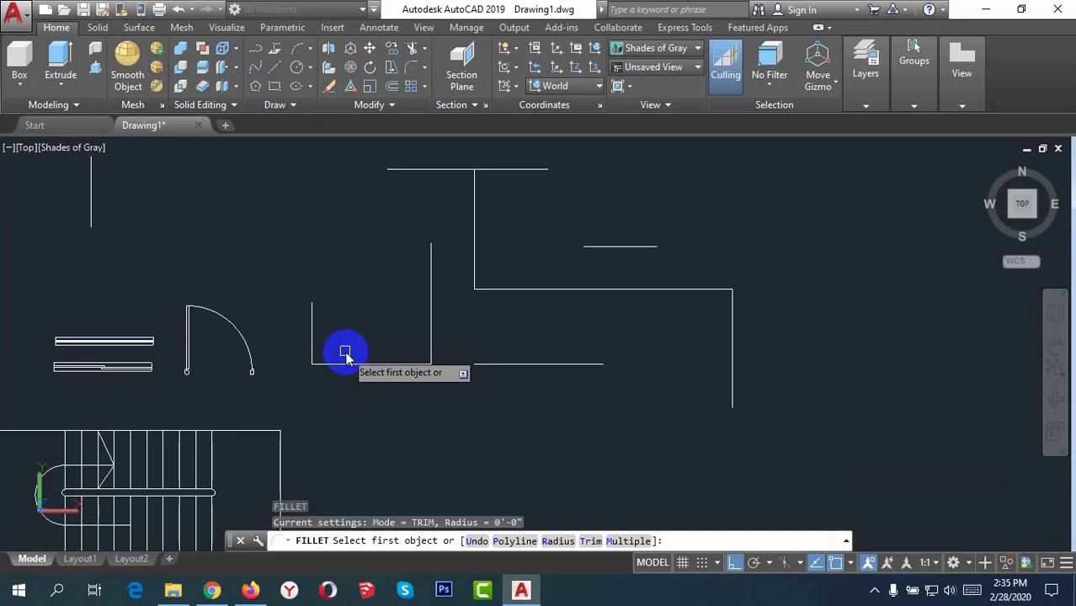
pyautogui.write('ra')
pyautogui.press('Return')
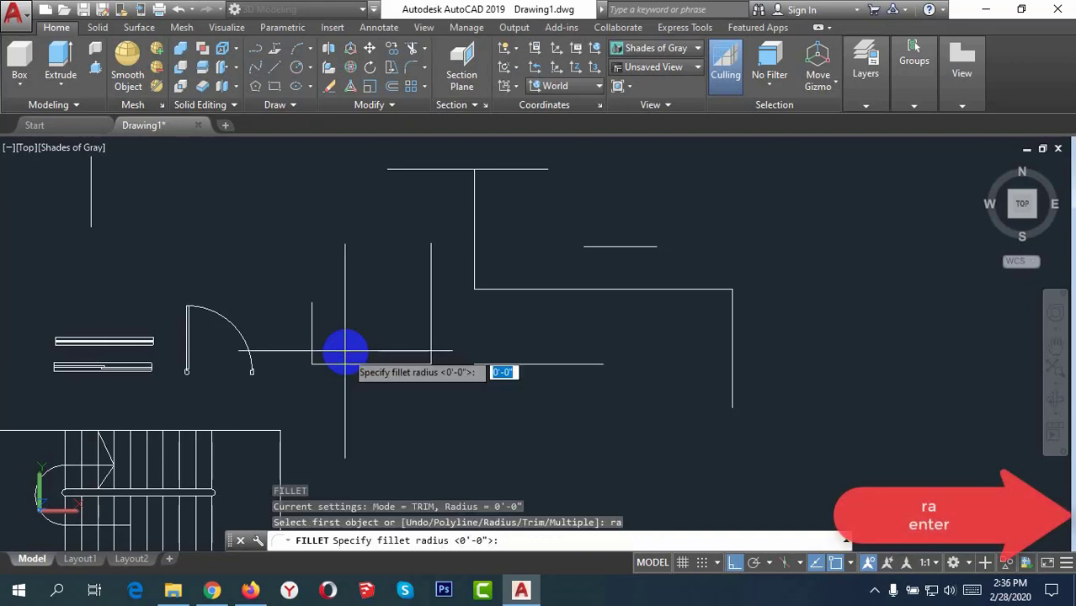
pyautogui.write('15')
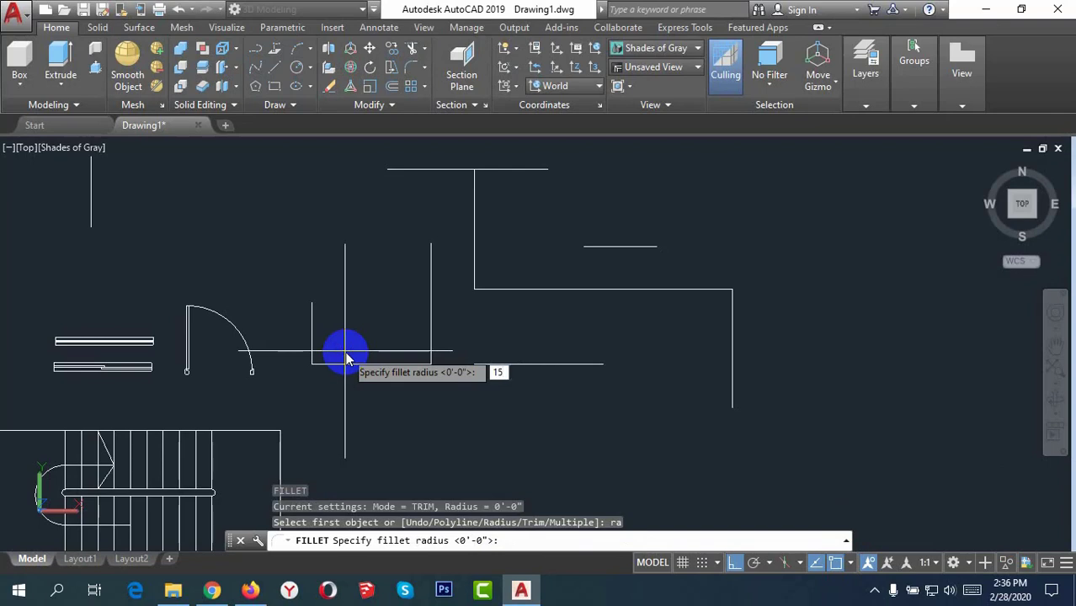
pyautogui.press('Return')
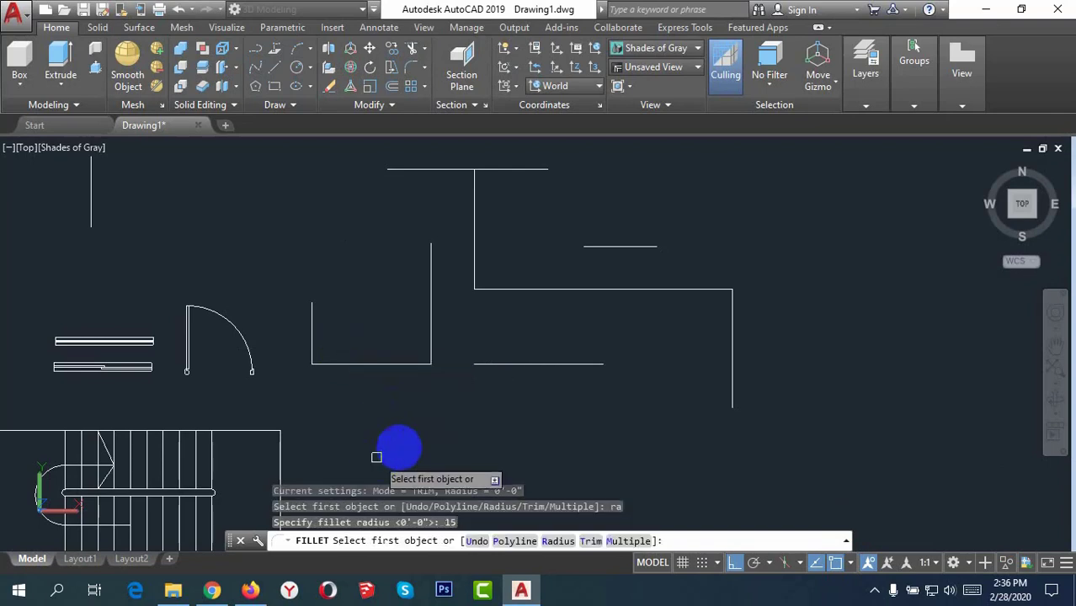
pyautogui.scroll(2, 437, 377)
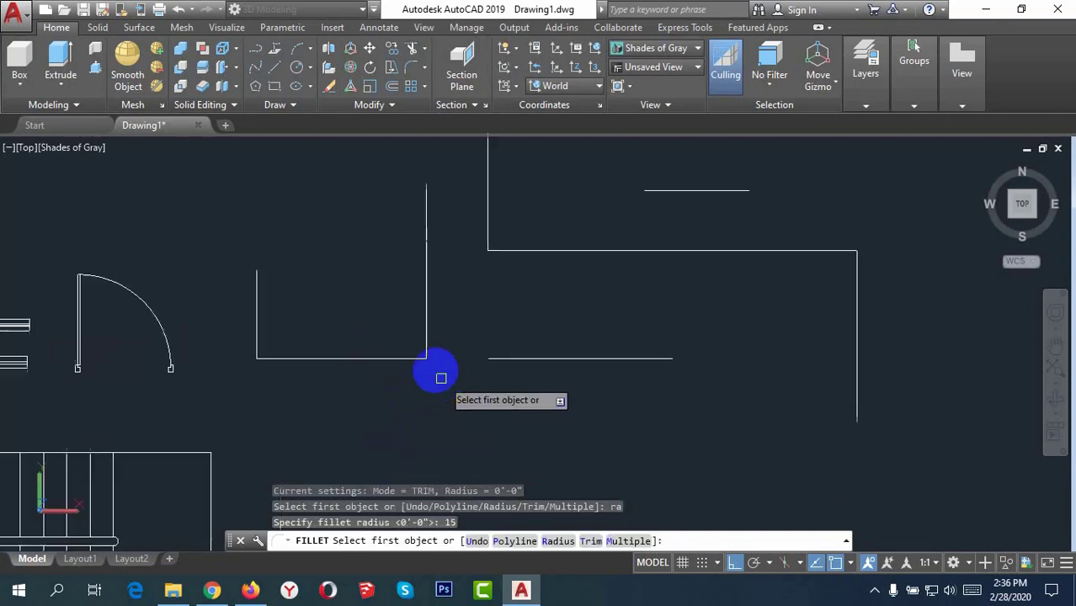
pyautogui.click(427, 337)
pyautogui.click(506, 357)
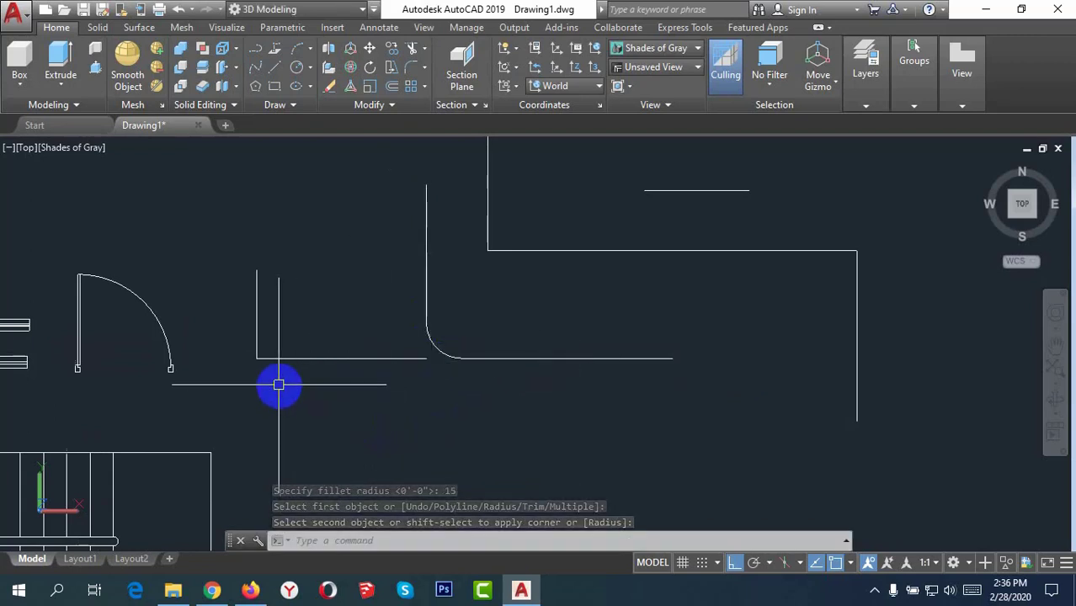
pyautogui.press('Return')
pyautogui.click(257, 336)
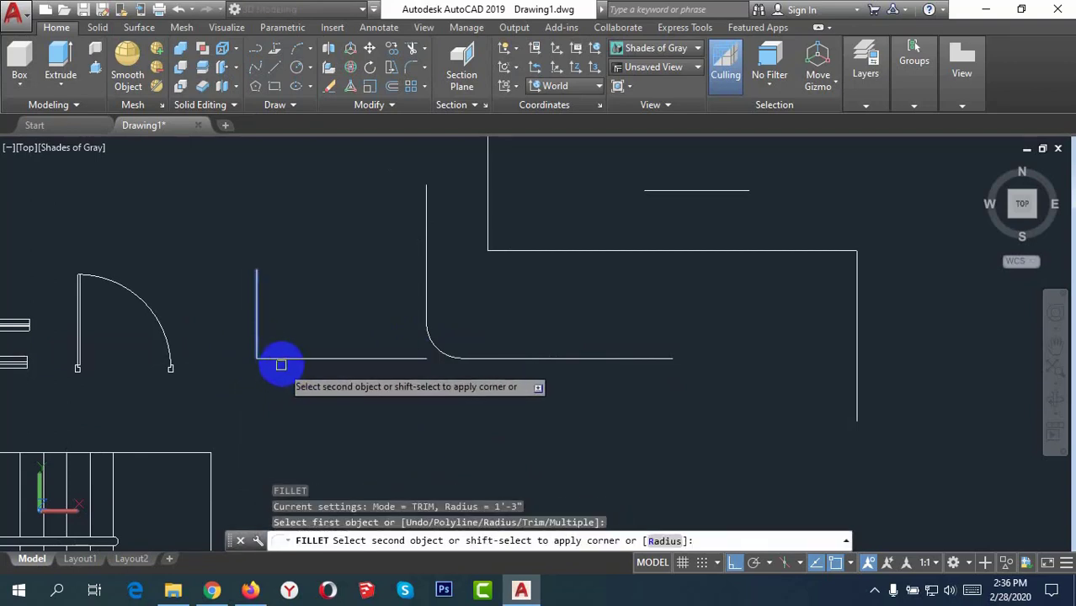
pyautogui.click(283, 360)
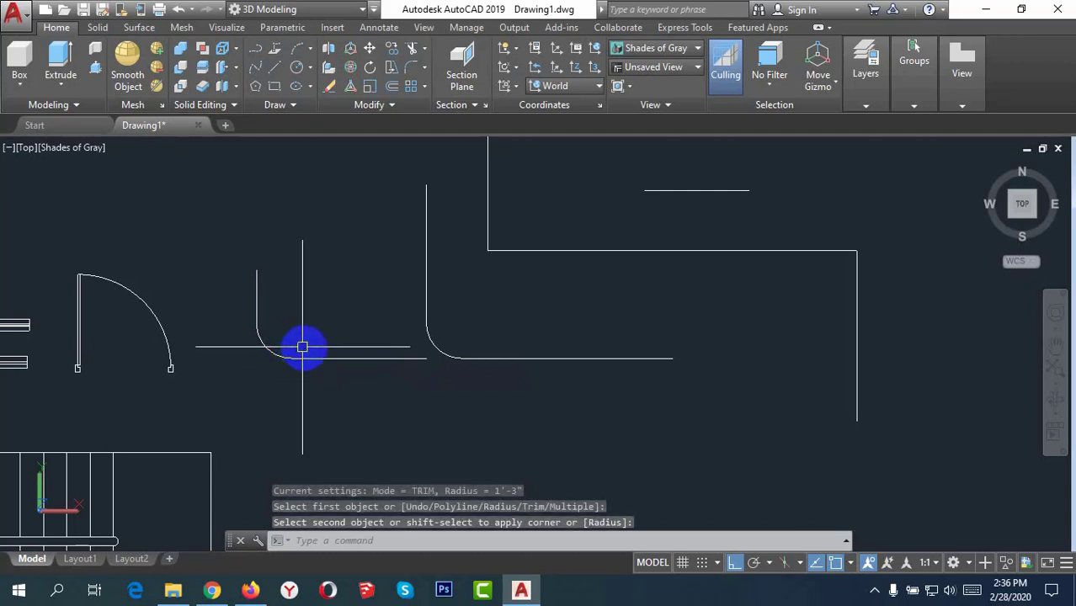
# Step: Fillet the middle vertical wall to the bottom line with radius 0 for a square corner
pyautogui.press('Return')
pyautogui.write('ra')
pyautogui.press('Return')
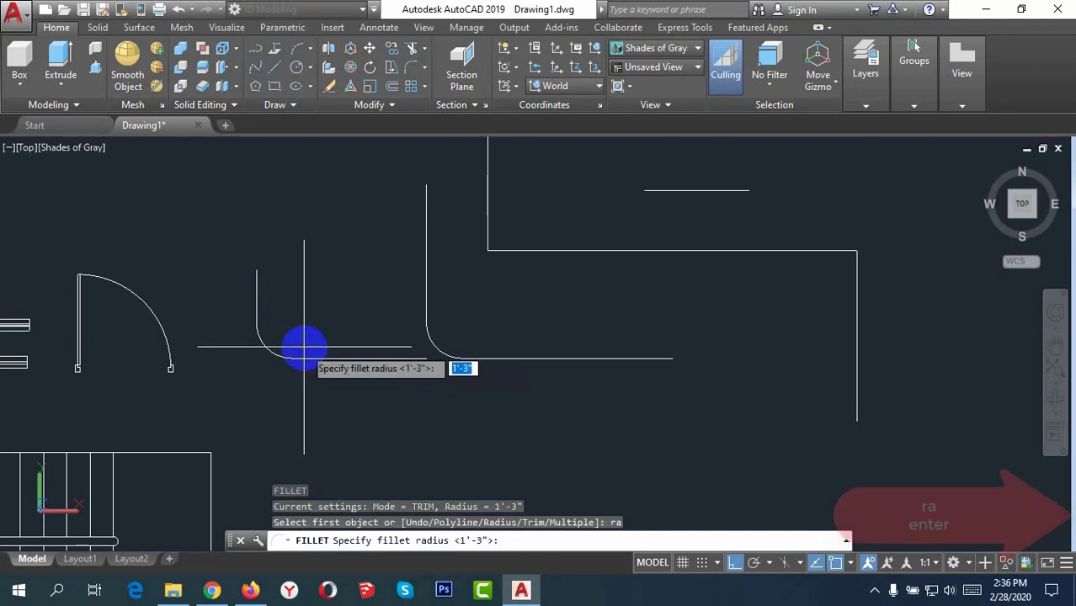
pyautogui.write('0')
pyautogui.press('Return')
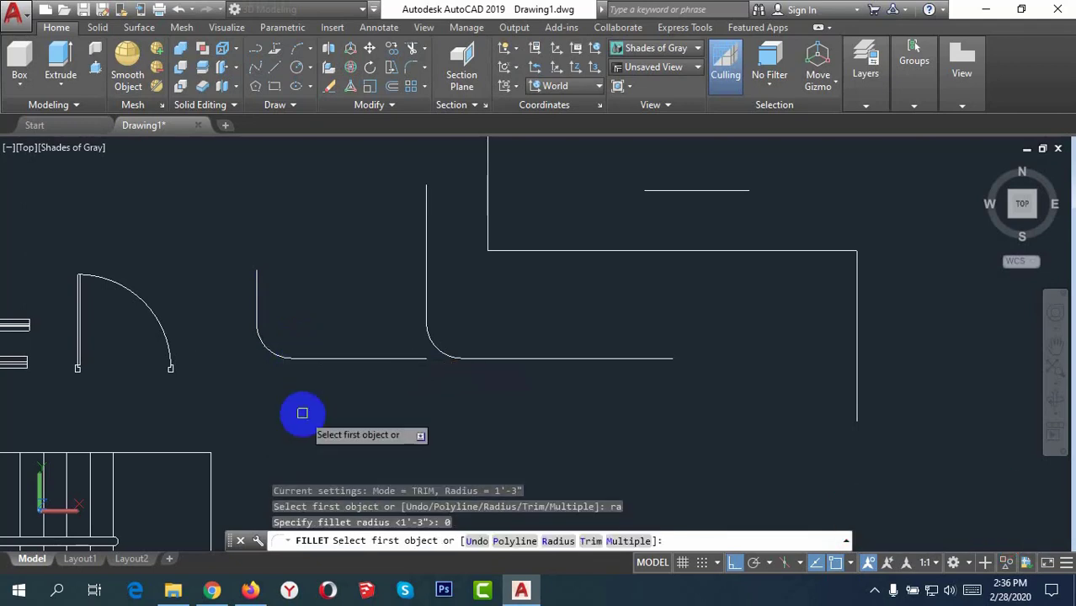
pyautogui.click(421, 308)
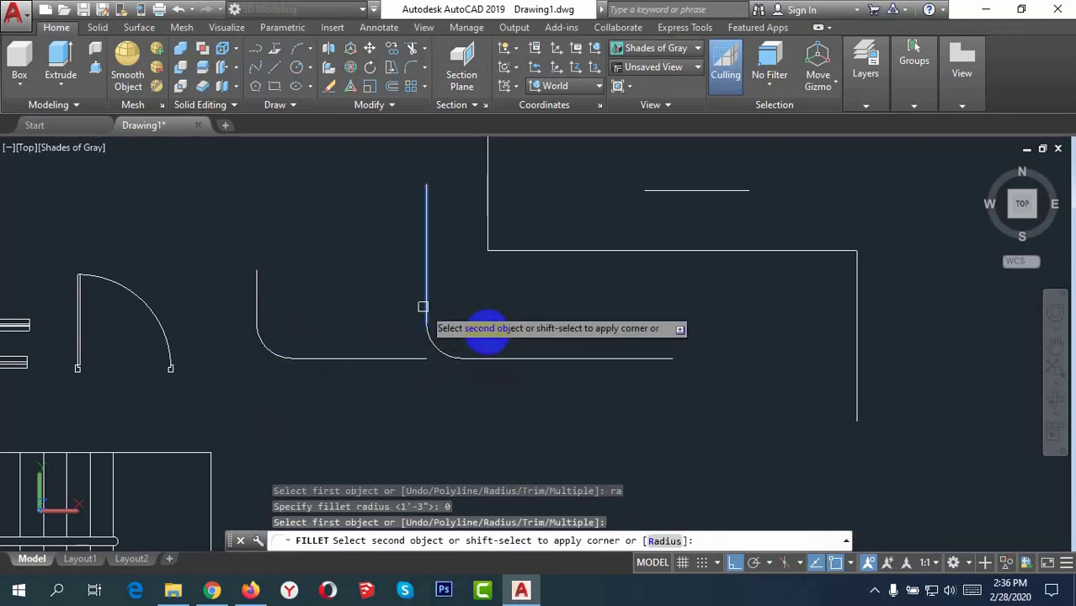
pyautogui.click(492, 359)
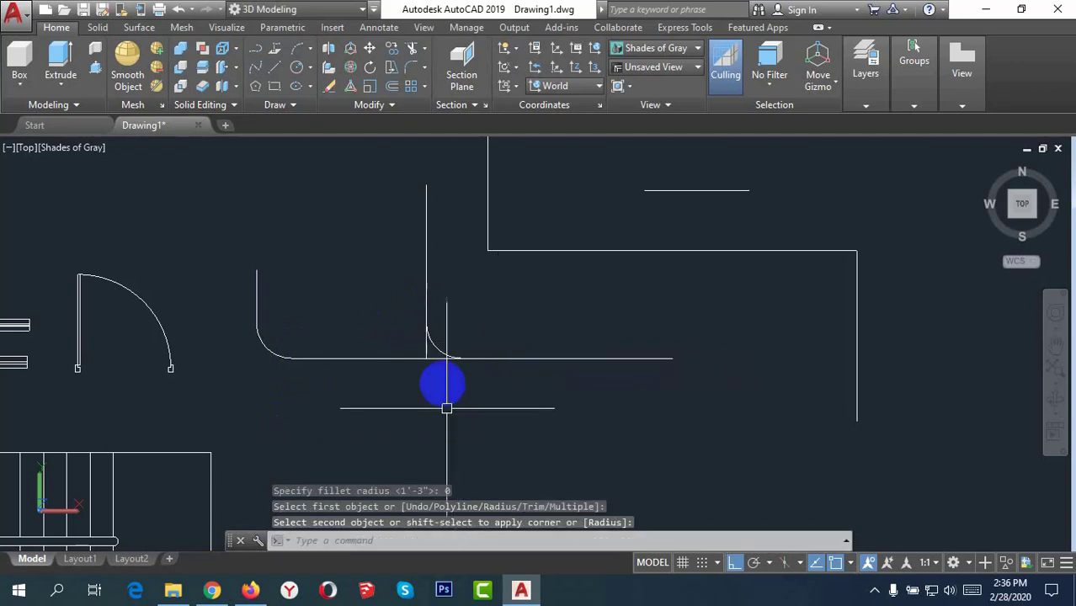
# Step: Erase the leftover rounded arc near the middle wall
pyautogui.press('Escape')
pyautogui.click(444, 352)
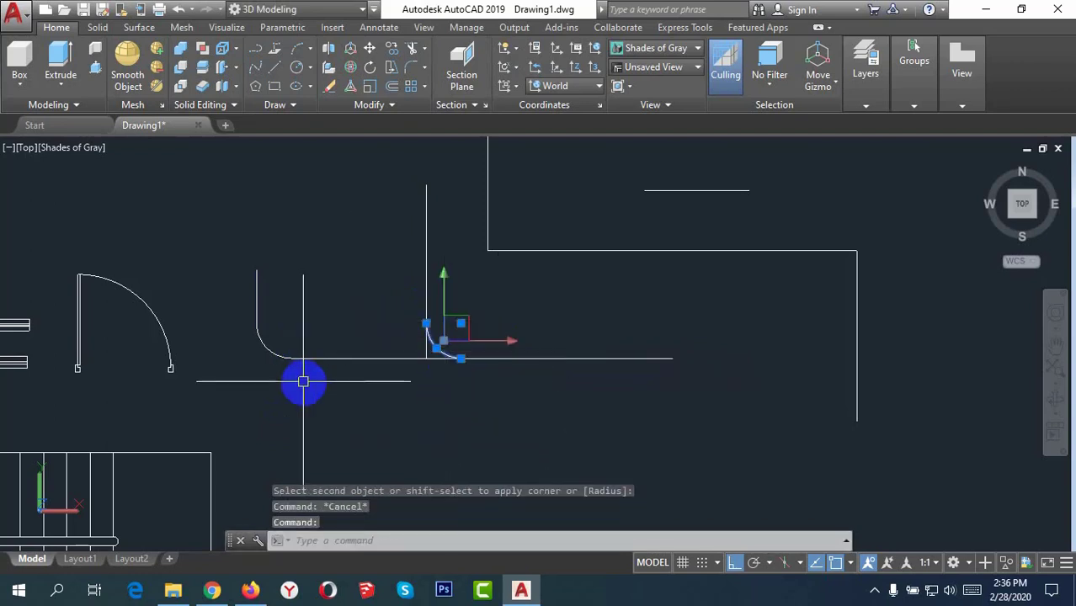
pyautogui.write('e')
pyautogui.press('Return')
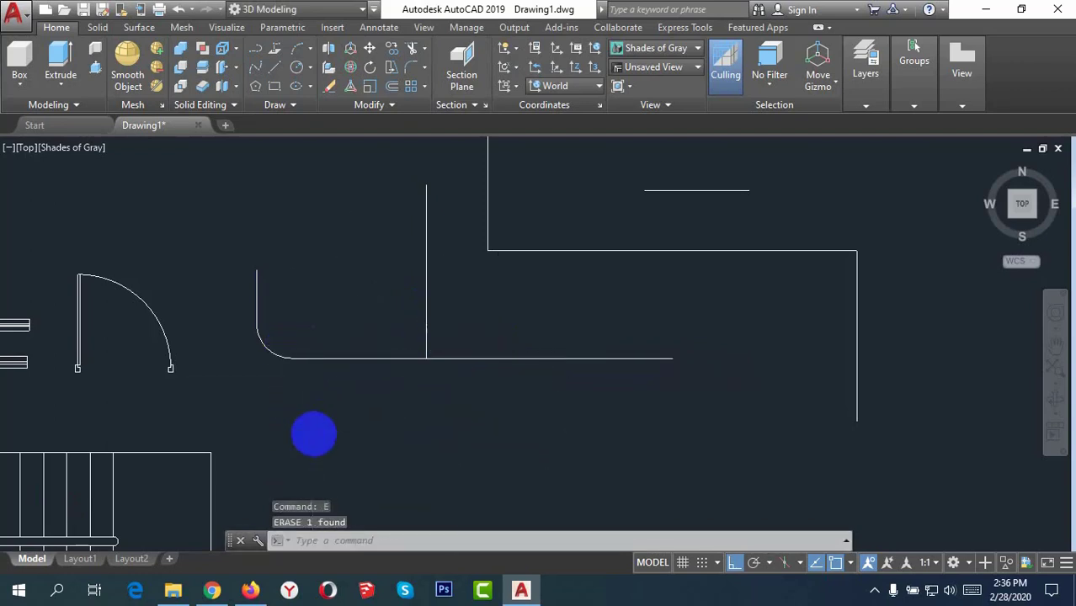
# Step: Fillet the short upper stub and the wall line below into a semicircular end cap
pyautogui.scroll(-2, 312, 434)
pyautogui.moveTo(300, 445); pyautogui.dragTo(313, 452, button='middle')
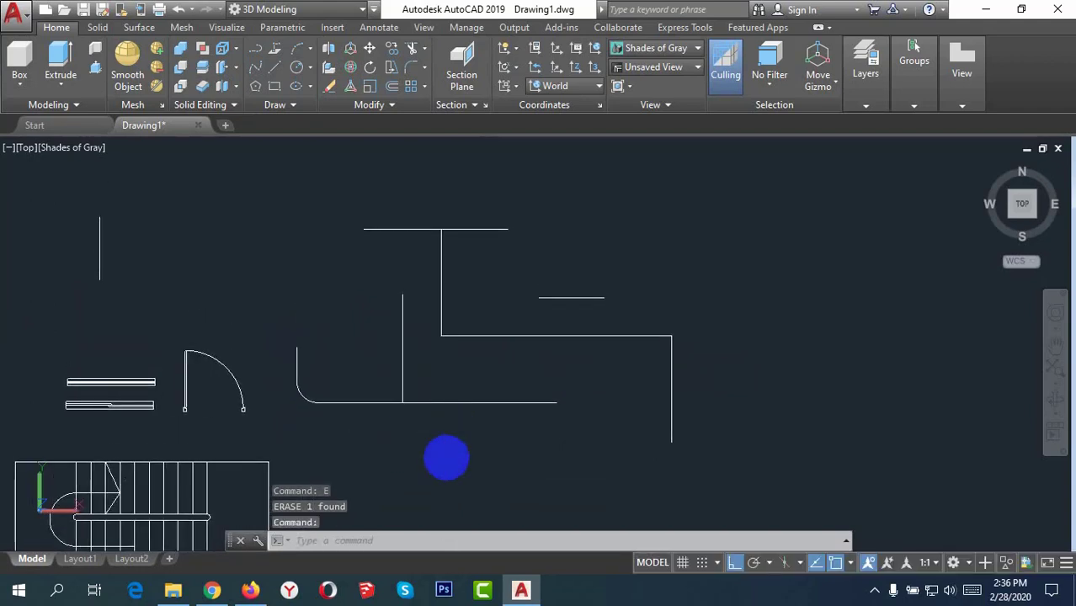
pyautogui.moveTo(444, 454); pyautogui.dragTo(401, 473, button='middle')
pyautogui.press('Escape')
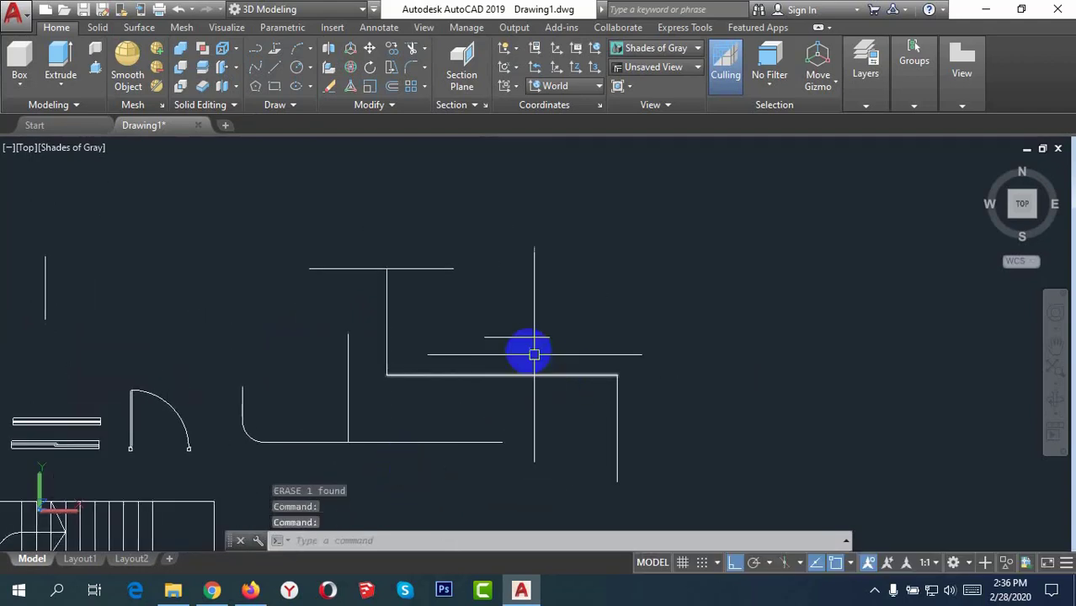
pyautogui.write('f')
pyautogui.press('Return')
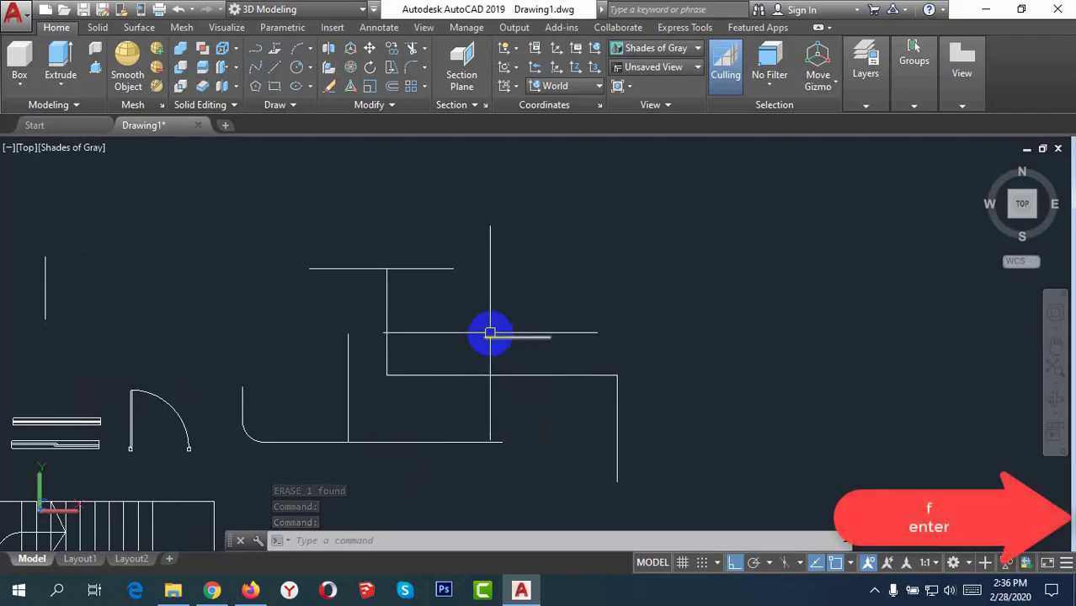
pyautogui.write('f')
pyautogui.press('Return')
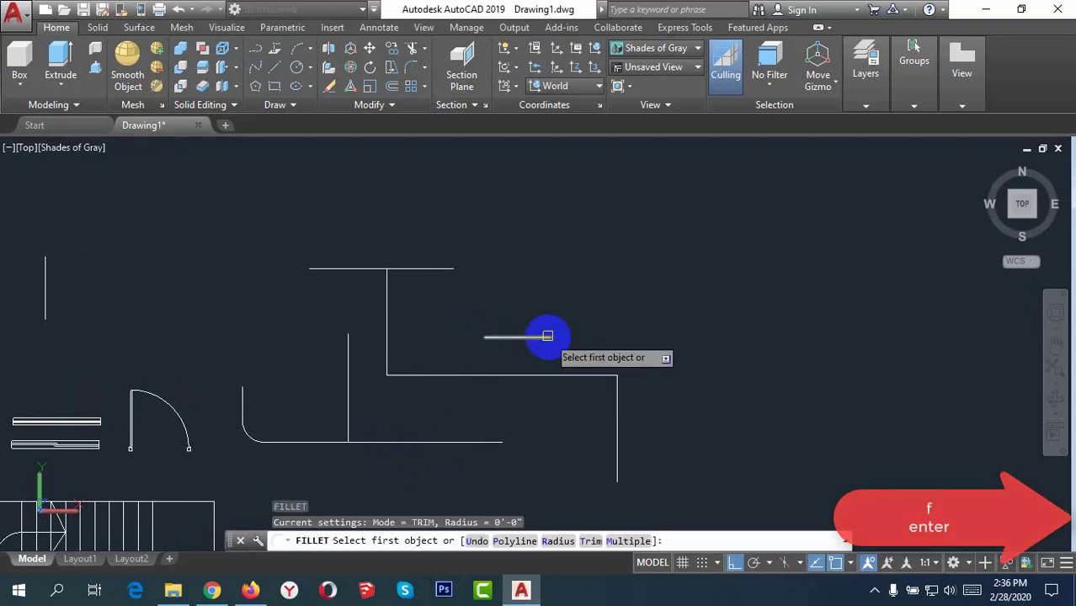
pyautogui.click(547, 336)
pyautogui.click(549, 376)
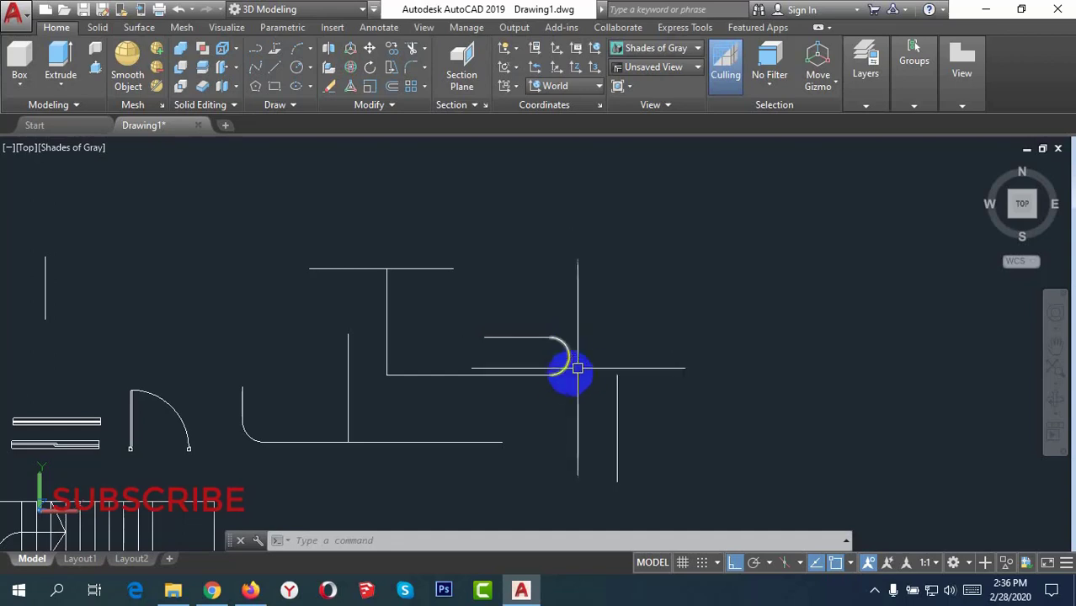
pyautogui.scroll(-2, 521, 343)
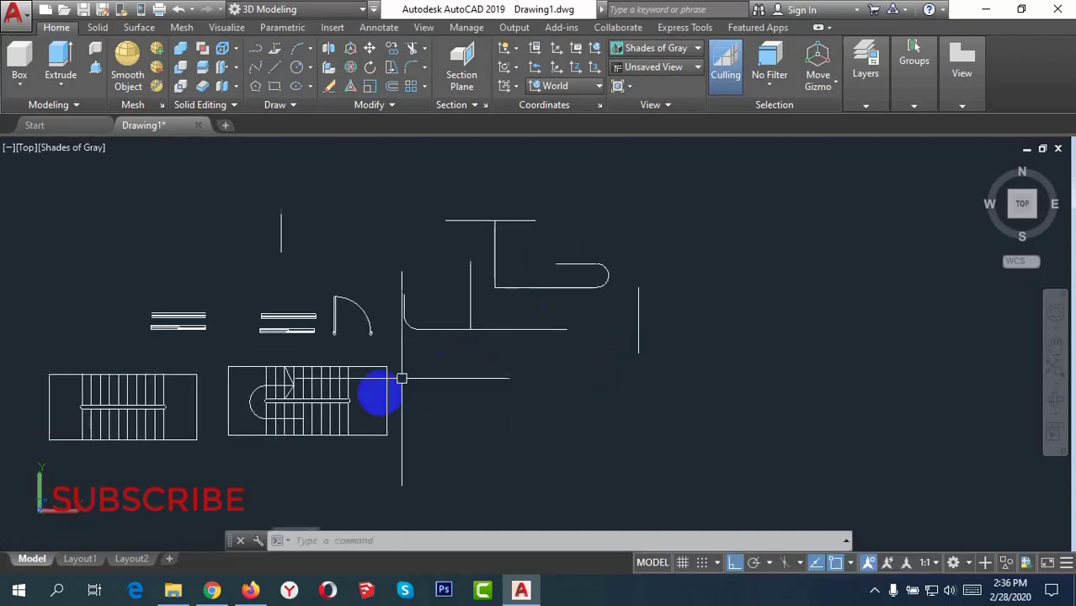
pyautogui.scroll(2, 372, 392)
pyautogui.scroll(3, 336, 403)
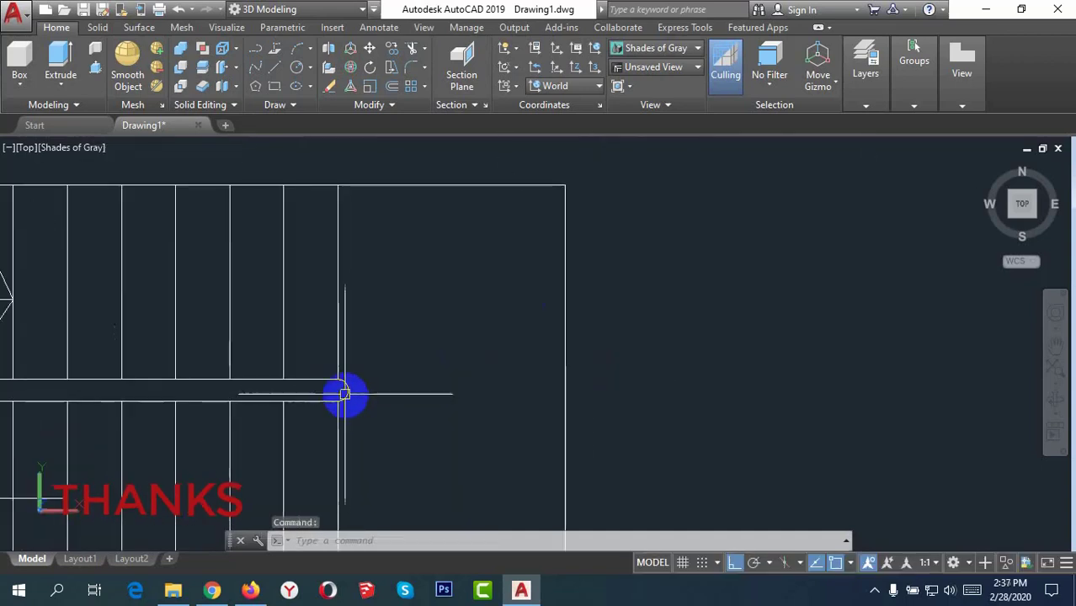
pyautogui.scroll(3, 349, 392)
pyautogui.scroll(-3, 411, 412)
pyautogui.moveTo(512, 392); pyautogui.dragTo(396, 457, button='middle')
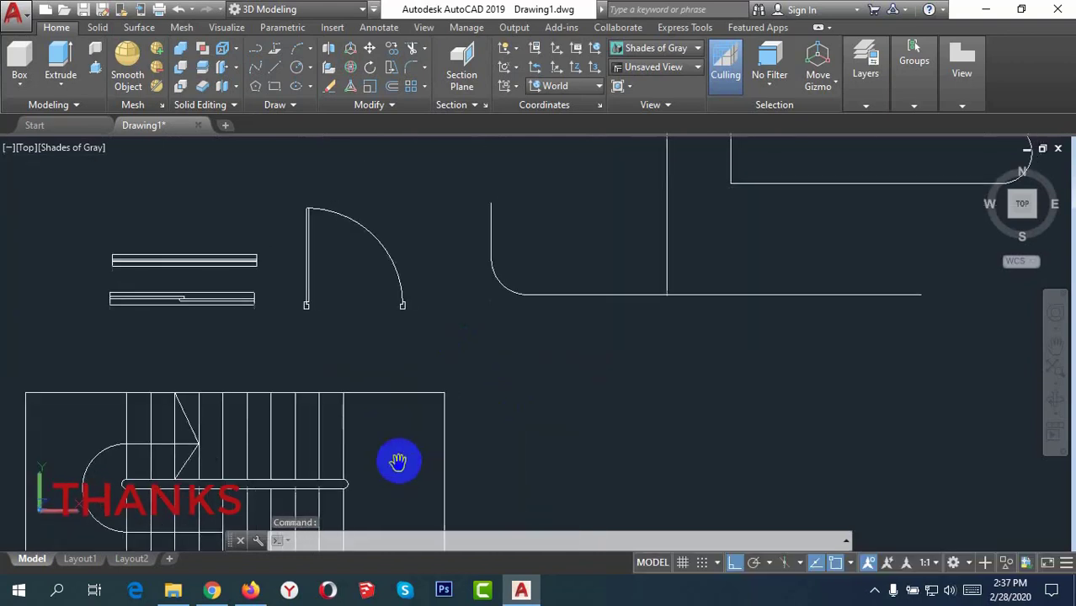